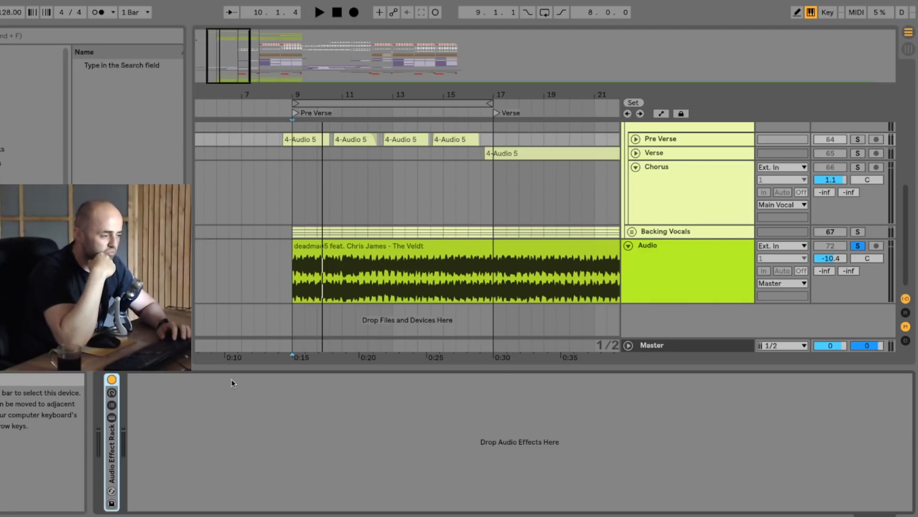
Listen to the soloed deadmau5 reference clip through the Pre Verse section, replaying the passage from around bar 13
key("space")
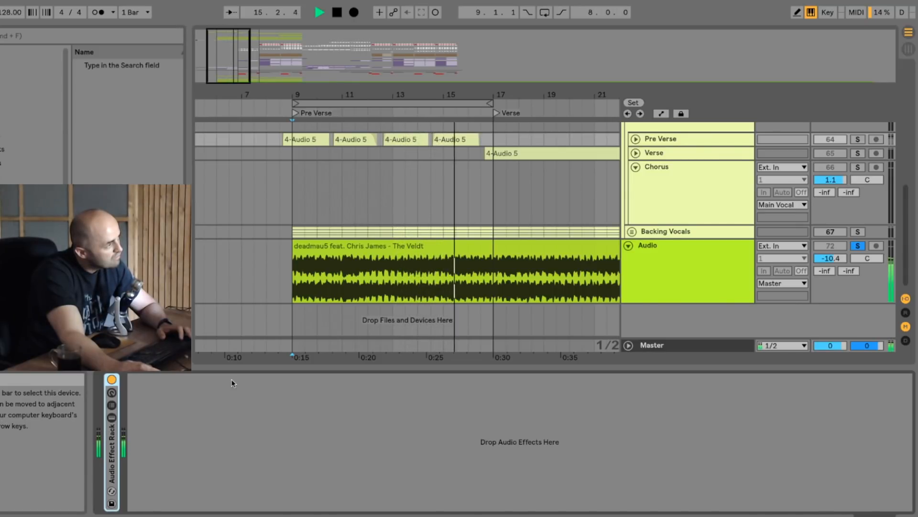
key("space")
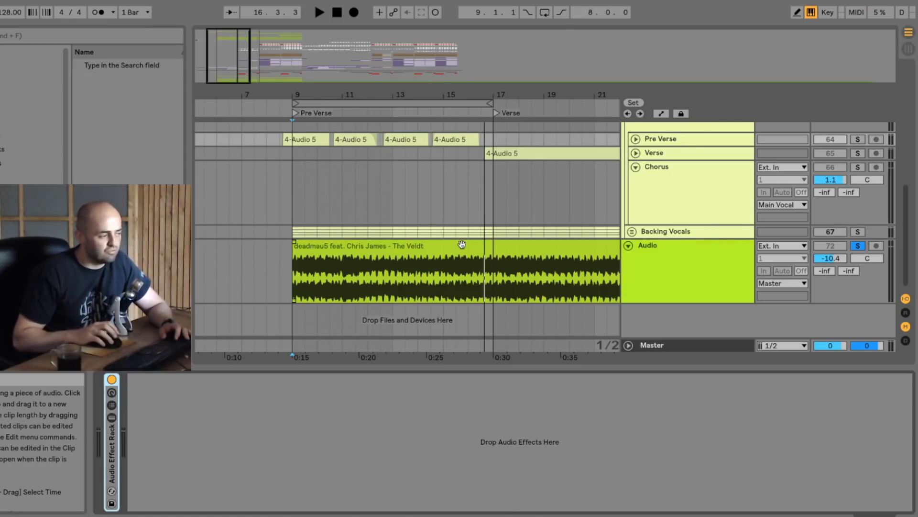
left_click_drag(445, 90, 444, 125)
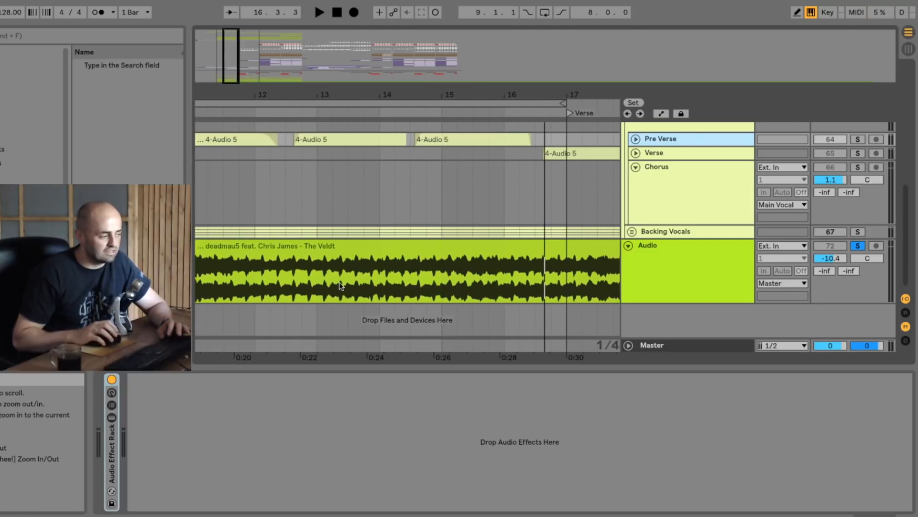
left_click(315, 284)
key("space")
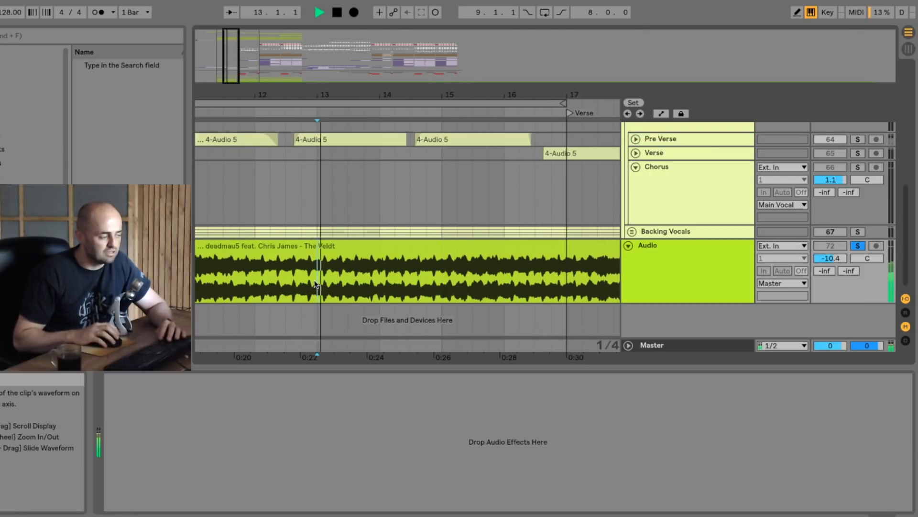
left_click_drag(367, 96, 367, 125)
left_click(360, 282)
key("space")
key("space")
key("space")
key("space")
Loop a one-beat passage of the reference clip starting at 13.4.2 and audition it
left_click_drag(369, 282, 410, 280)
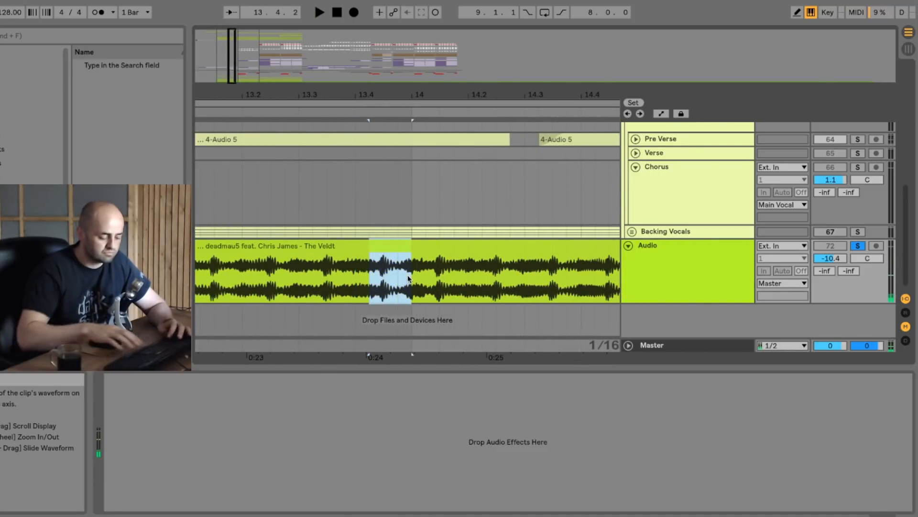
key("super+l")
key("space")
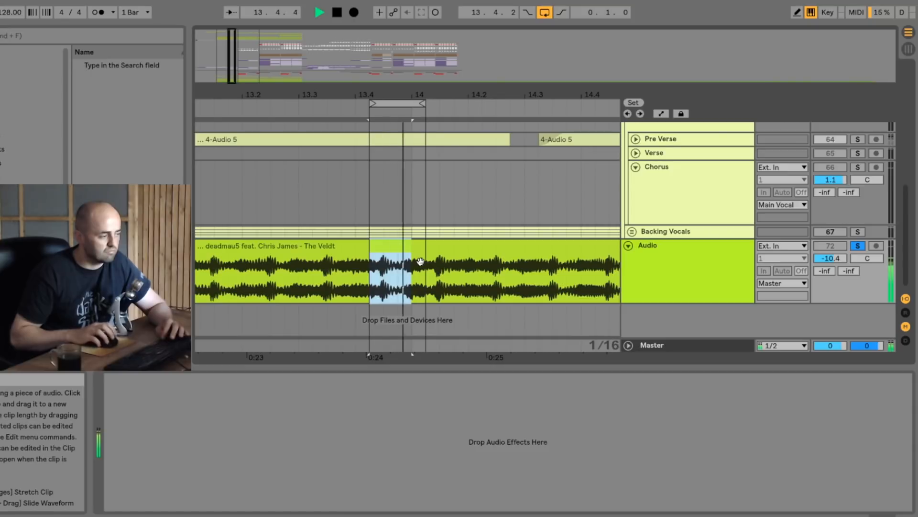
mouse_move(423, 103)
left_mouse_down()
mouse_move(444, 103)
mouse_move(426, 110)
left_mouse_up()
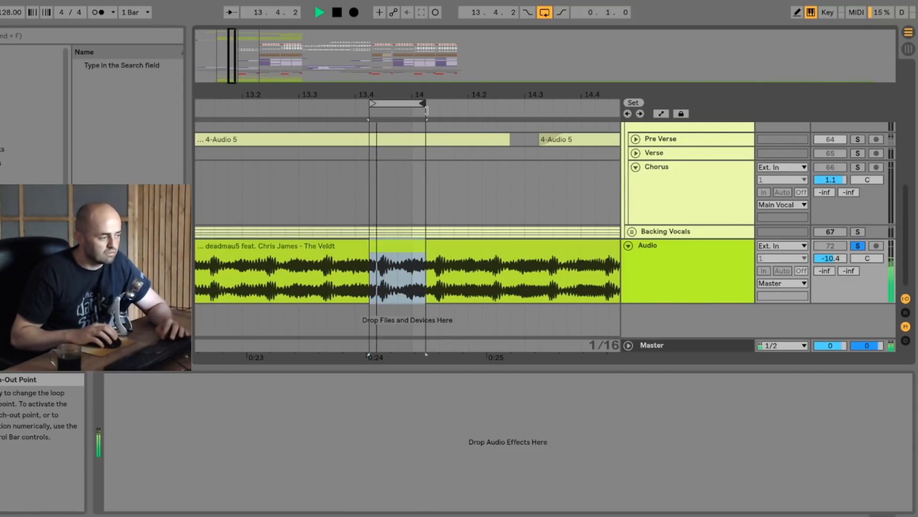
key("space")
Stretch the loop to eight bars so it spans the Pre Verse section from bar 9 to bar 17
left_click_drag(417, 94, 418, 45)
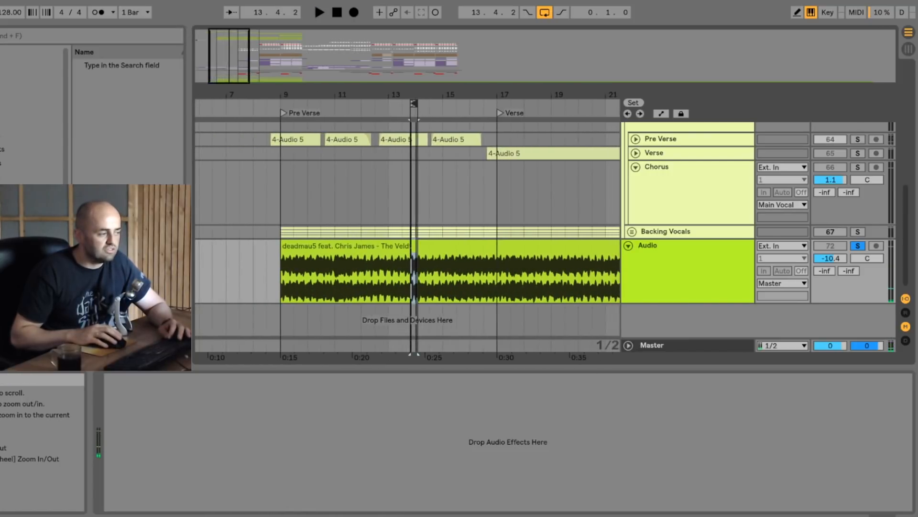
left_click_drag(413, 104, 280, 104)
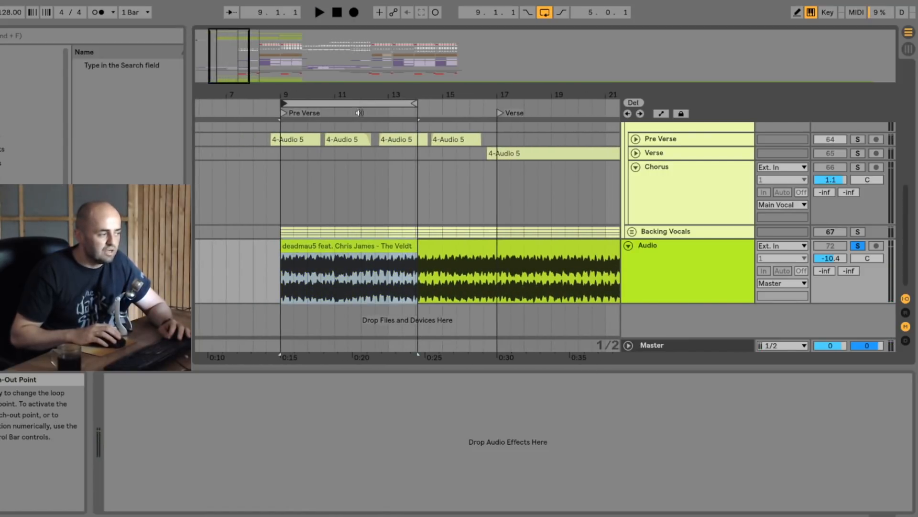
left_click_drag(419, 103, 494, 106)
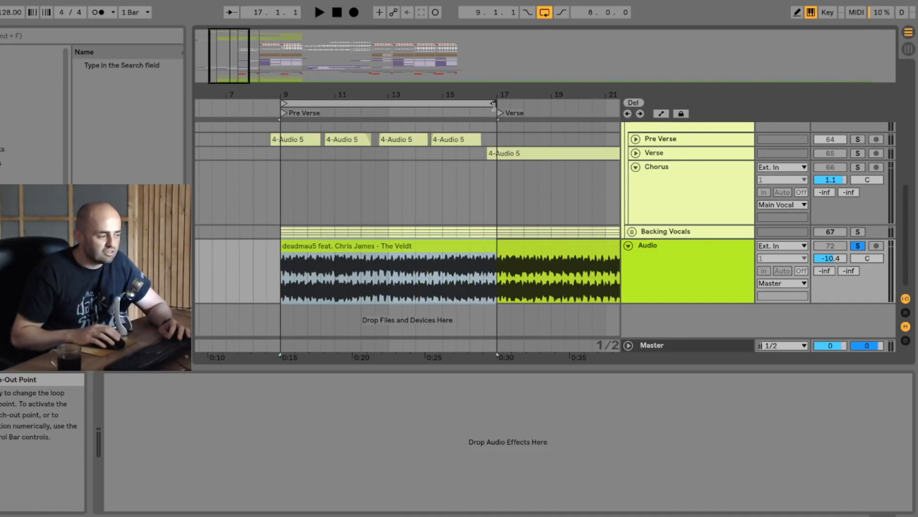
Replay the reference clip repeatedly from bar 13 in short passages to study its sound
left_click(388, 289)
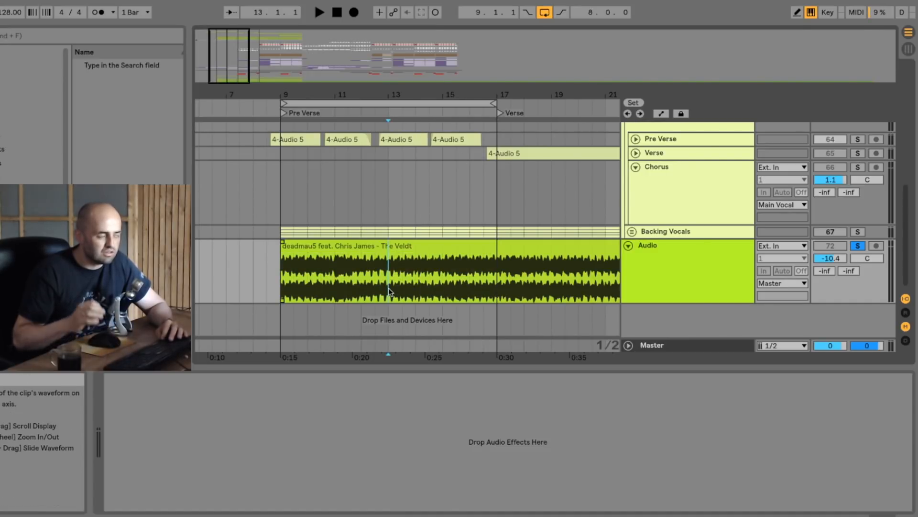
key("space")
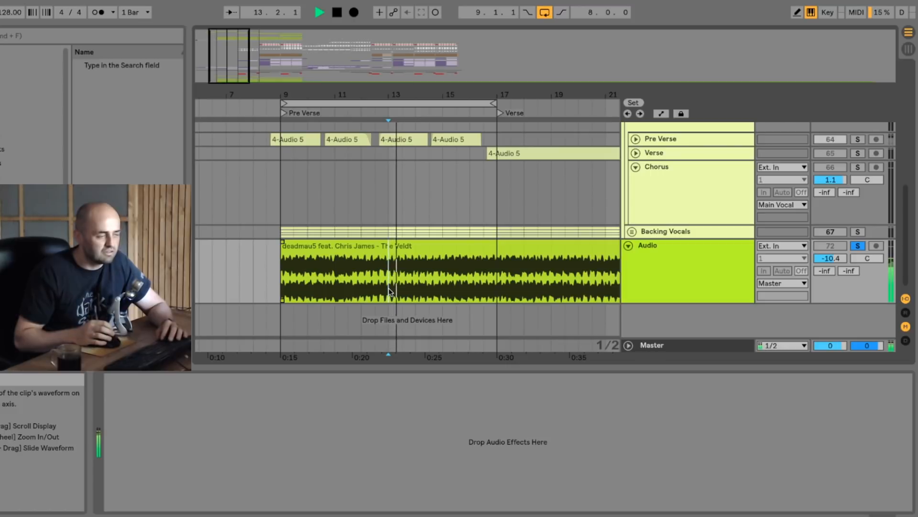
key("space")
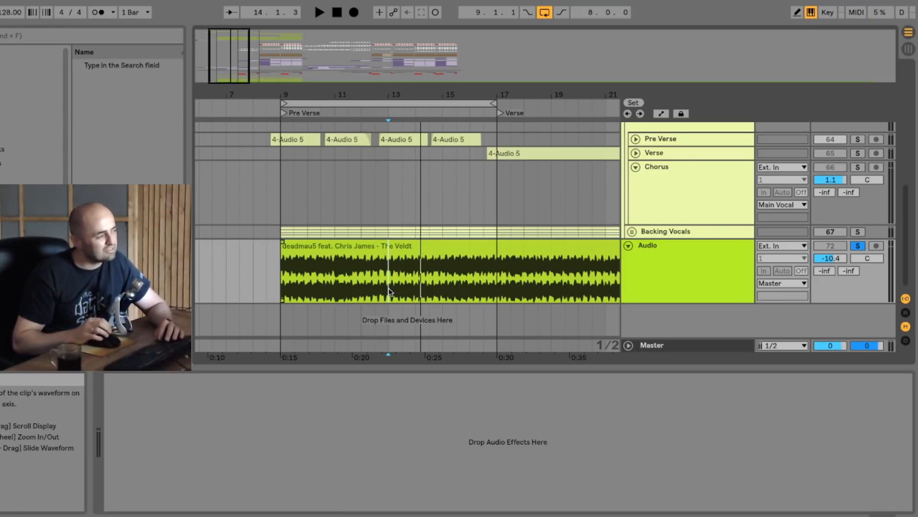
key("space")
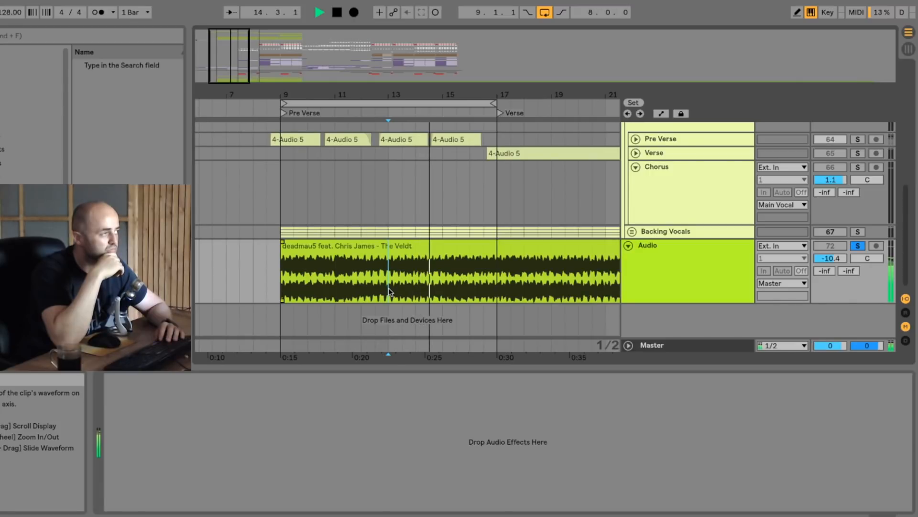
key("space")
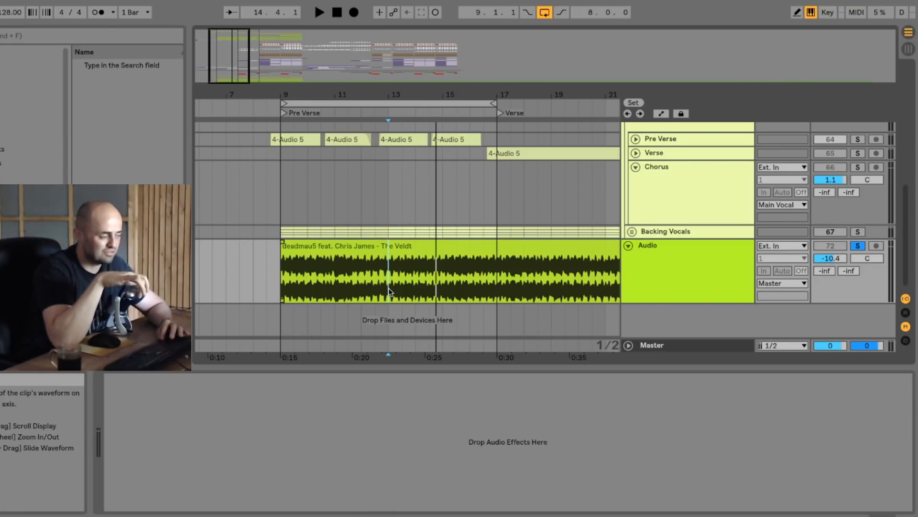
key("space")
key("space")
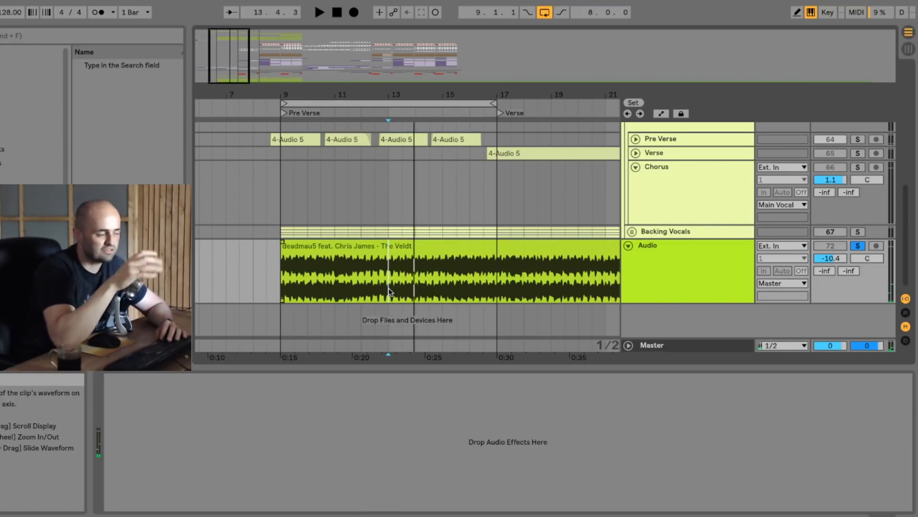
key("space")
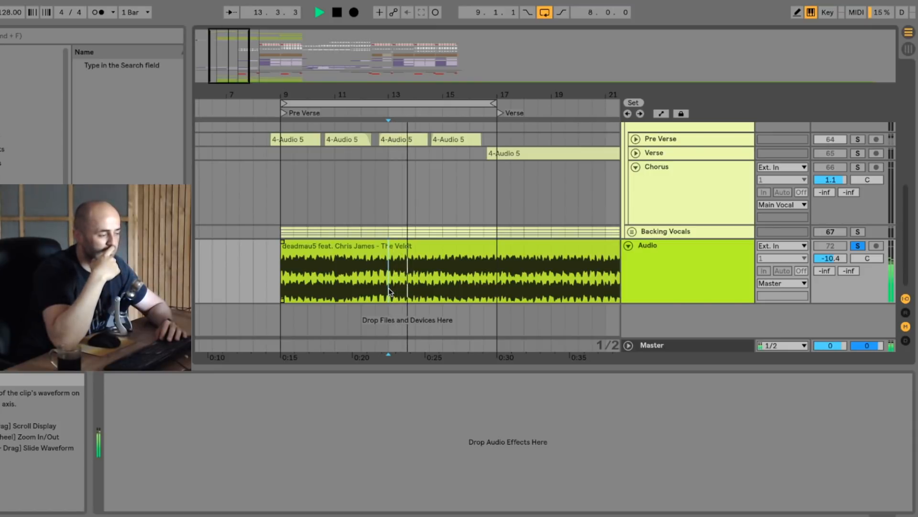
key("space")
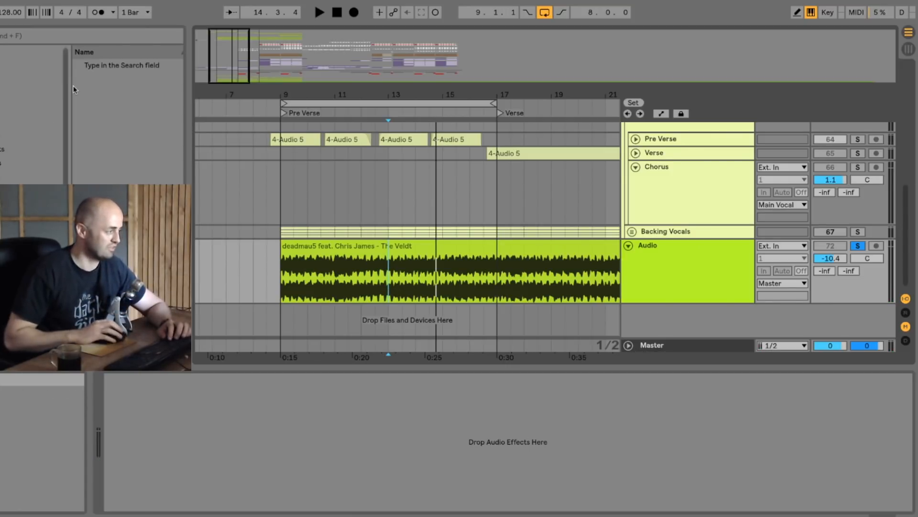
Add a Utility effect to the Master track and switch its width control to Mid/Side Mode
left_click(45, 34)
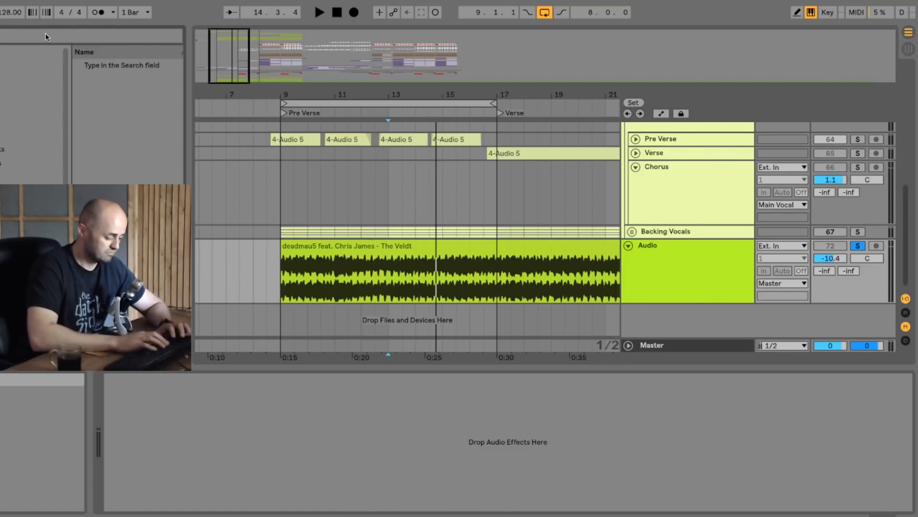
type("util")
left_click_drag(112, 66, 628, 302)
left_click_drag(663, 352, 660, 344)
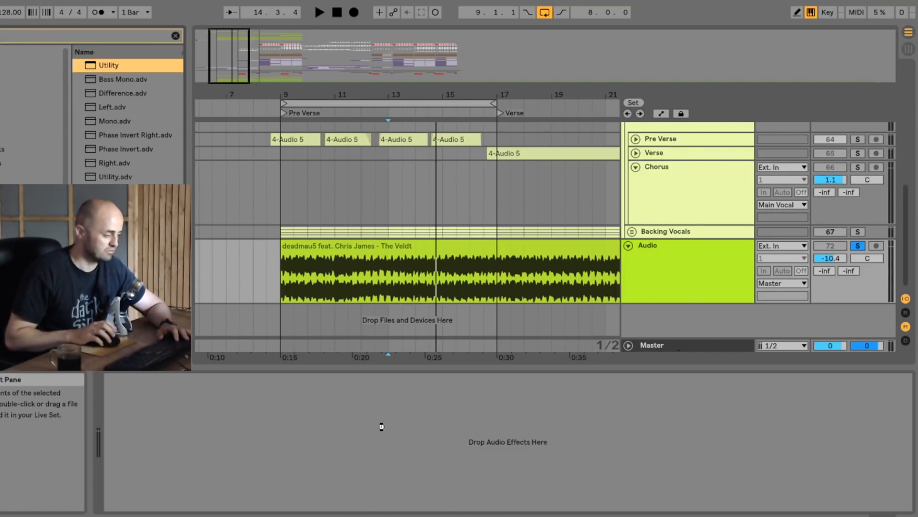
right_click(709, 450)
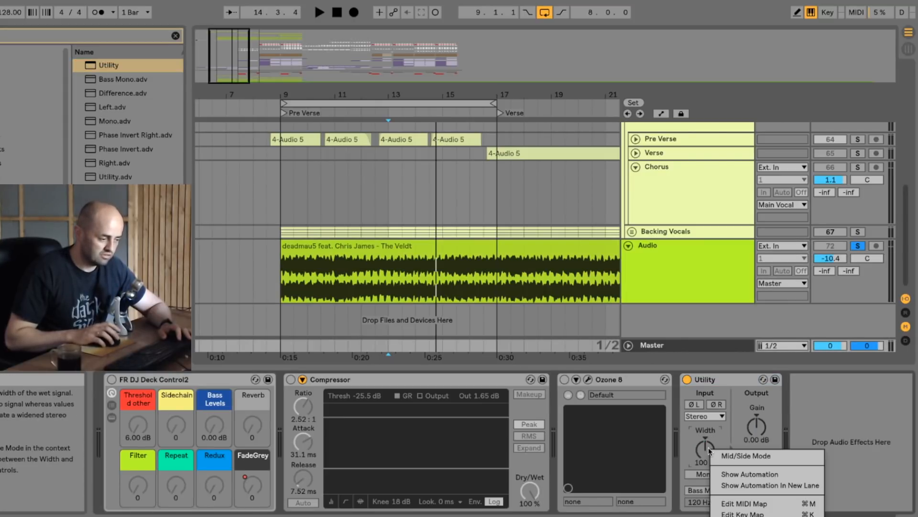
left_click(731, 455)
Audition the reference with the Utility's M/S Balance at 100S and 100M, and delete the Utility from the Master track
key("space")
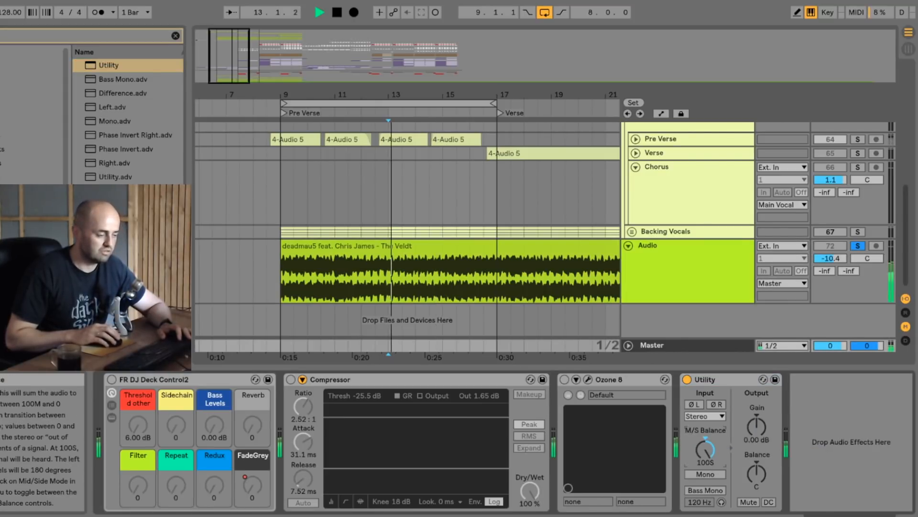
left_click_drag(706, 449, 705, 512)
key("space")
key("space")
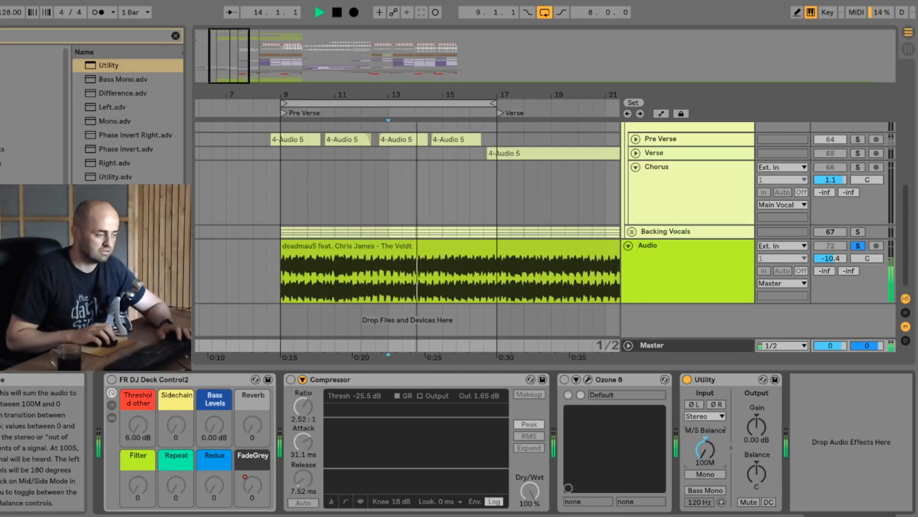
left_click_drag(705, 512, 705, 461)
key("space")
left_click(707, 380)
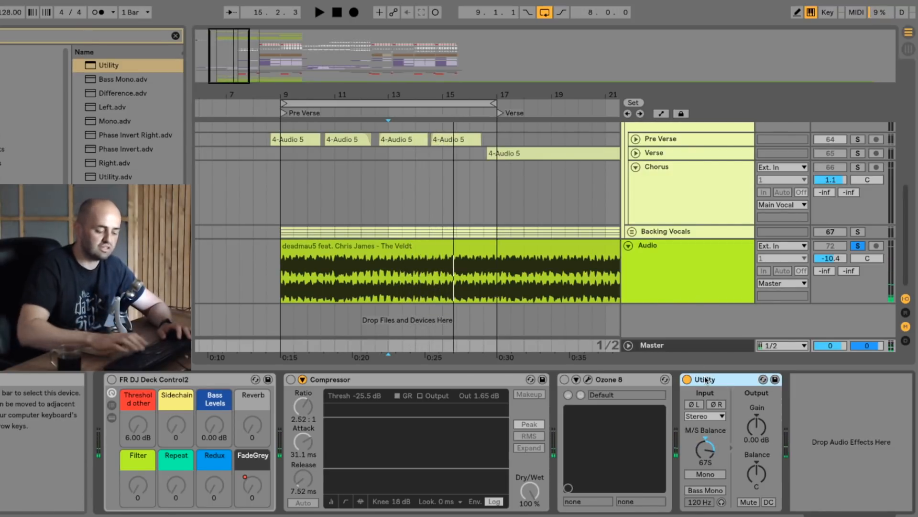
key("Delete")
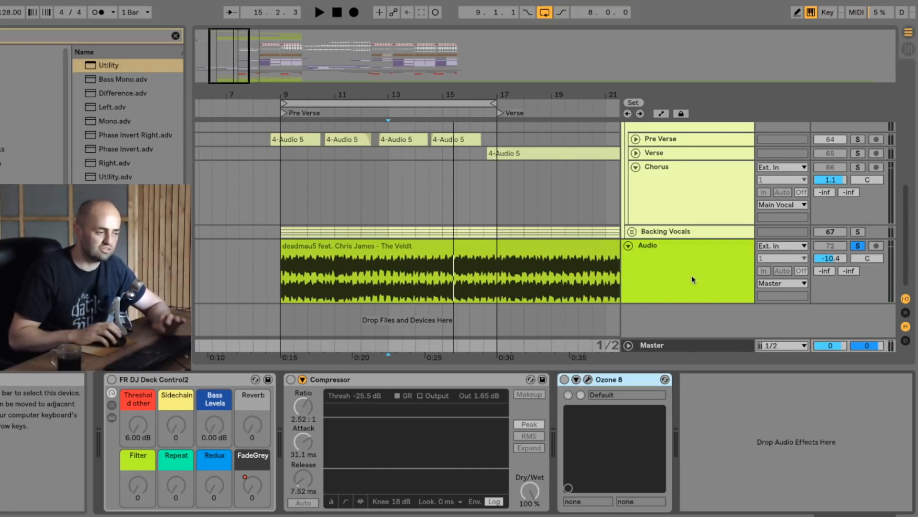
Add the Chorus effect to the group track above Pre Verse and set its Dry/Wet to 100 %
left_click(681, 143)
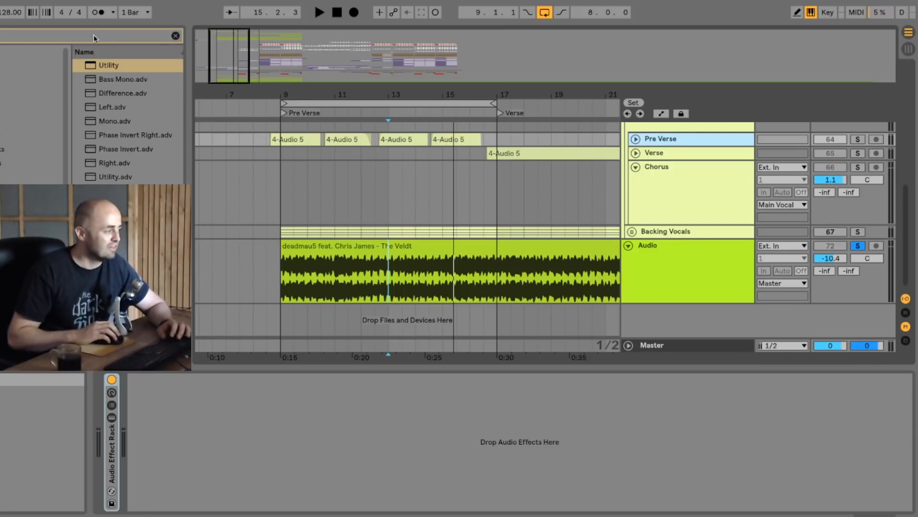
type("chorus")
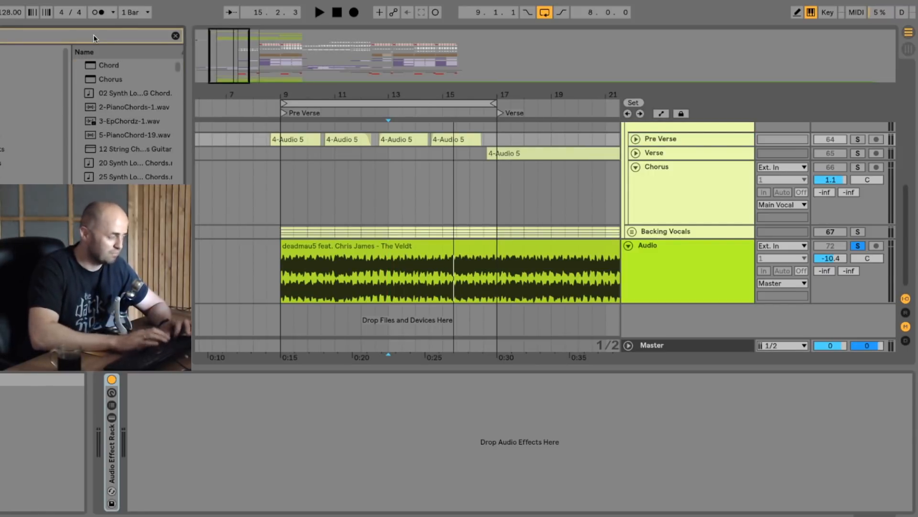
left_click_drag(117, 68, 145, 75)
left_click_drag(661, 139, 659, 137)
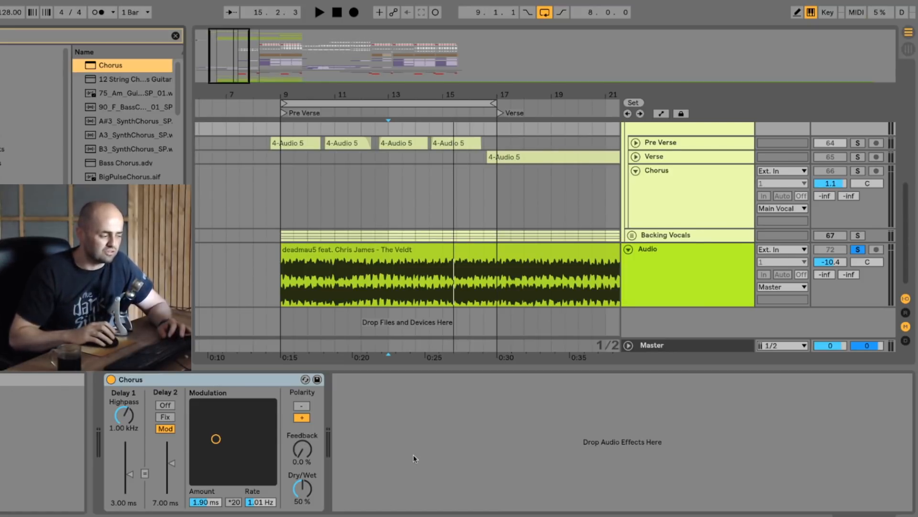
left_click_drag(302, 492, 302, 449)
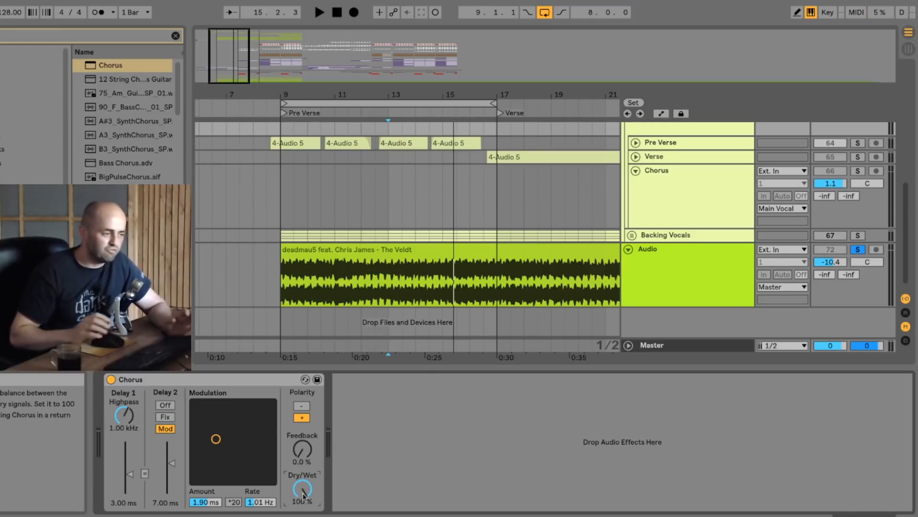
Move the Chorus from the group track onto the Pre Verse track after the Audio Effect Rack, and play the reference clip from bar 13
left_click(665, 142)
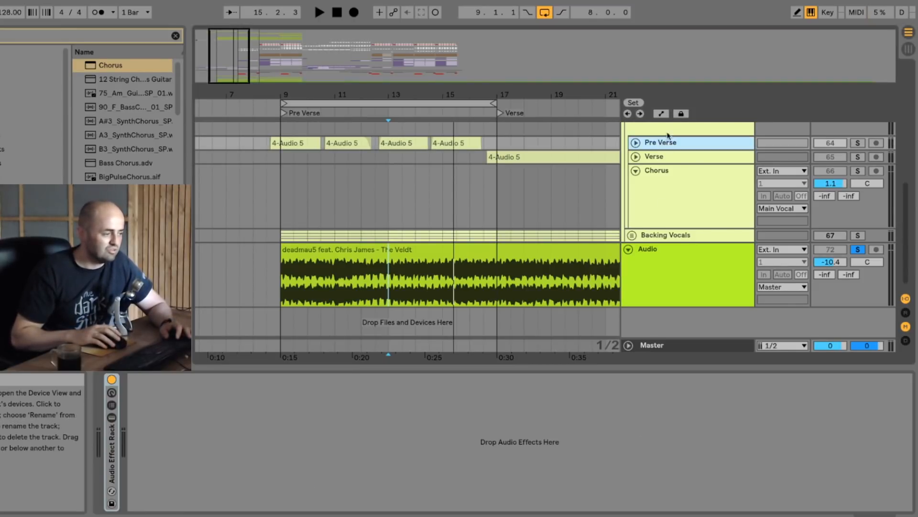
left_click(670, 125)
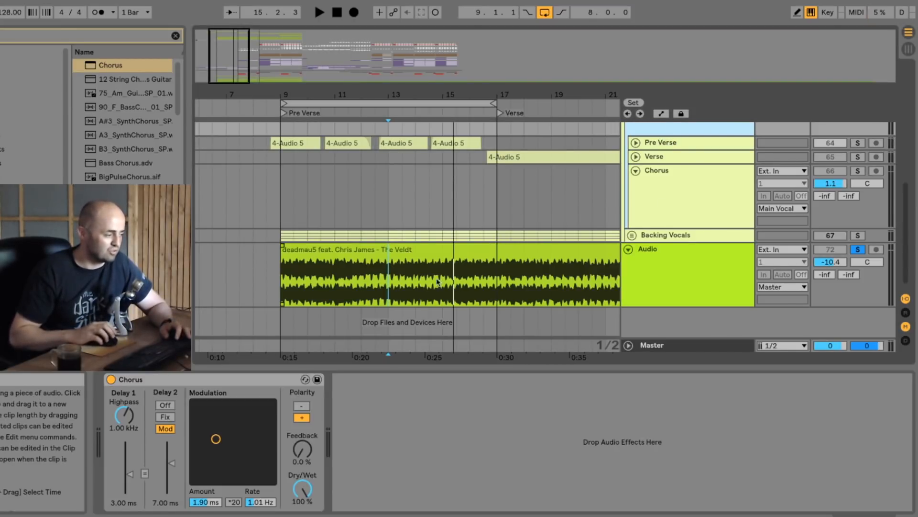
left_click(259, 382)
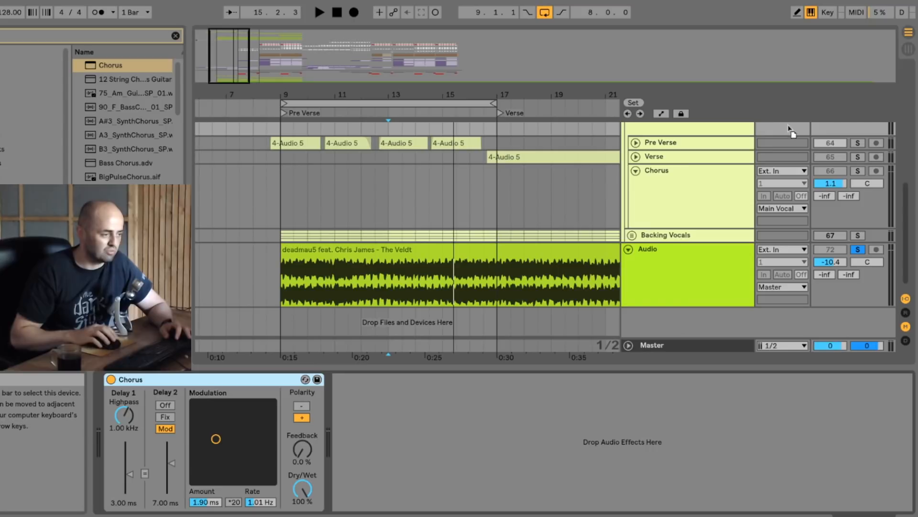
left_click(689, 143)
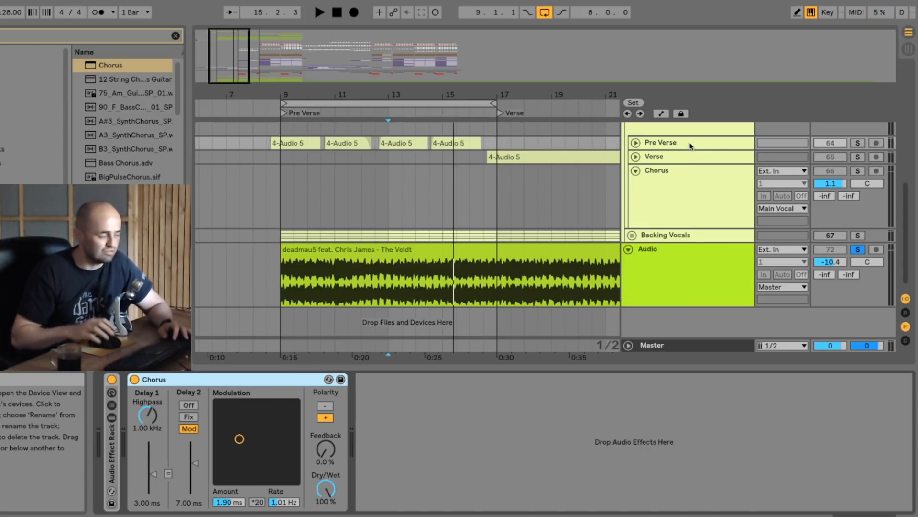
left_click(324, 489)
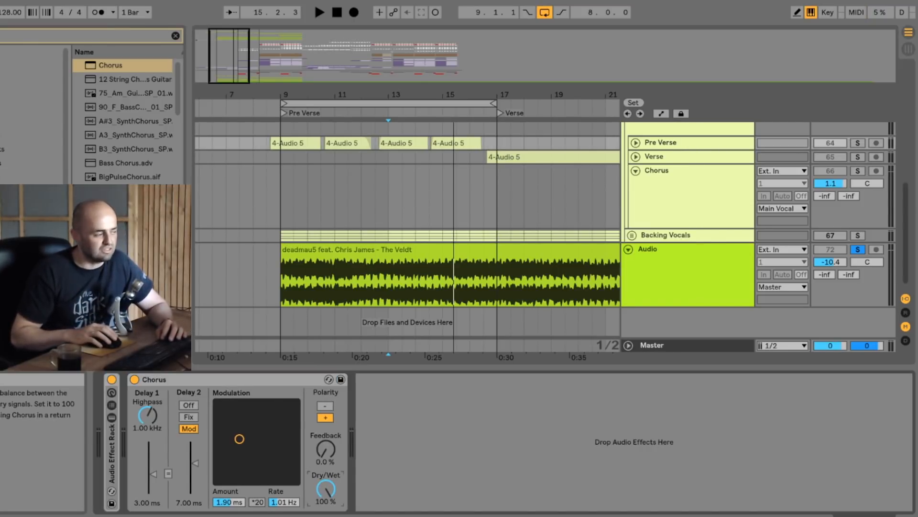
key("space")
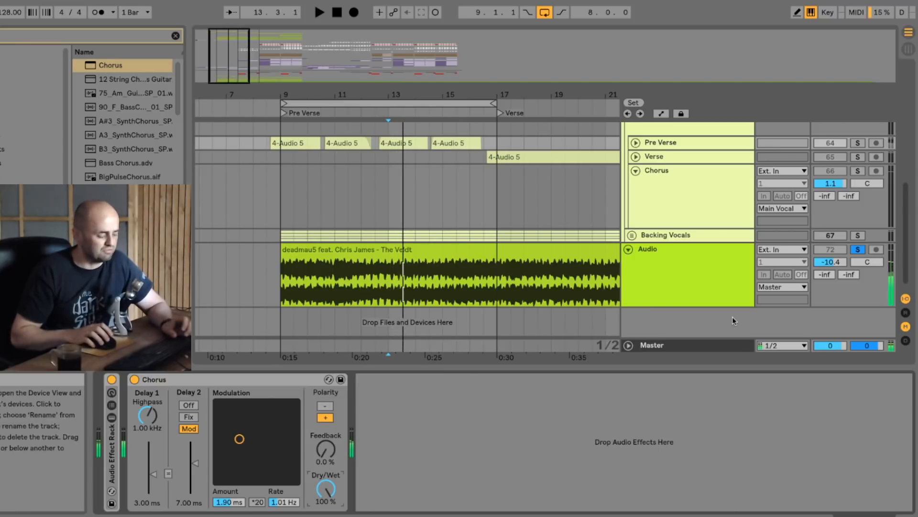
Unsolo the reference track and, during playback, bring the Chorus Dry/Wet on Pre Verse to about 32 %
type("1")
left_click(374, 479)
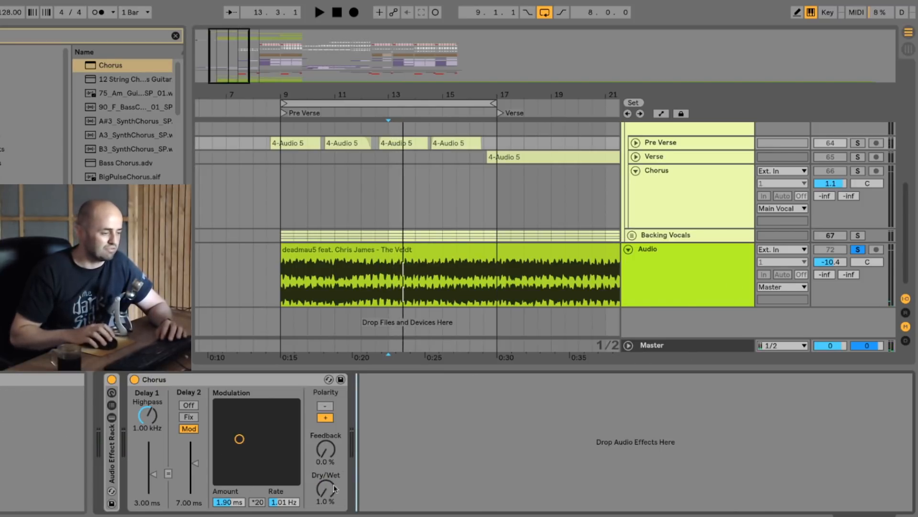
left_click(637, 270)
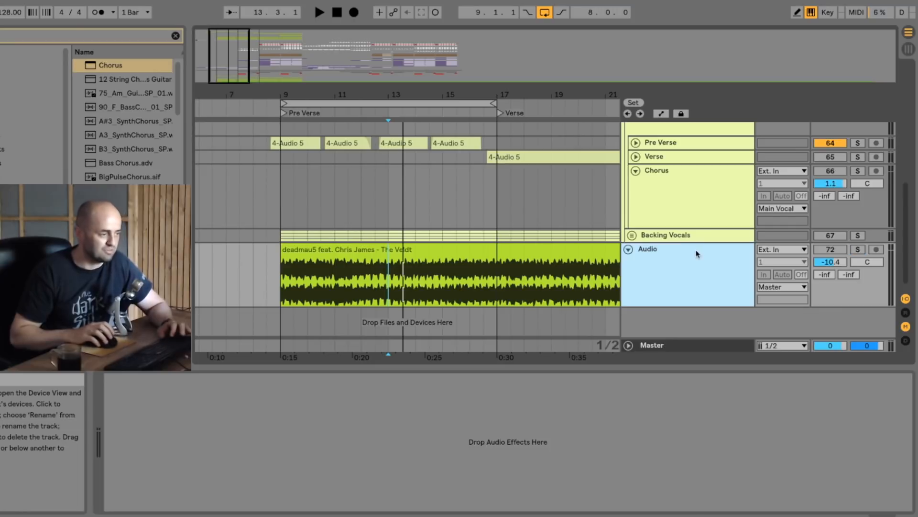
left_click(676, 170)
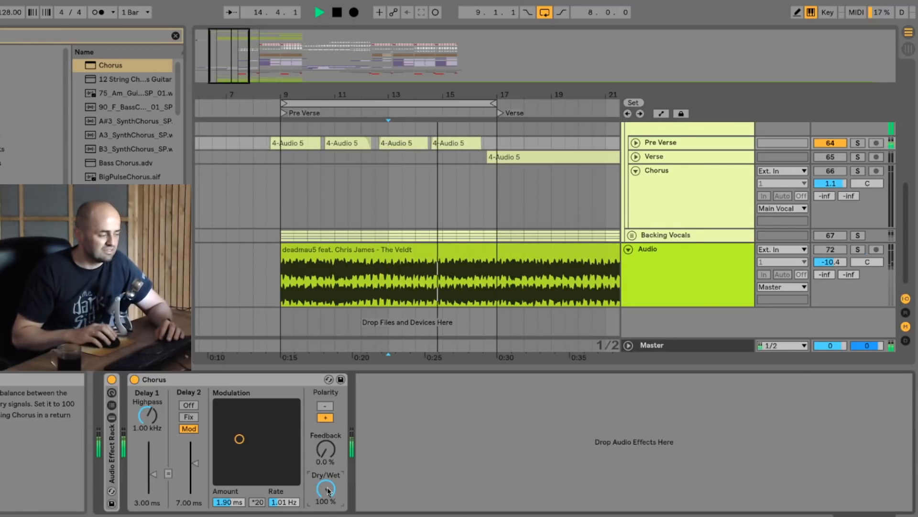
mouse_move(326, 488)
left_mouse_down()
mouse_move(326, 515)
mouse_move(325, 492)
left_mouse_up()
key("space")
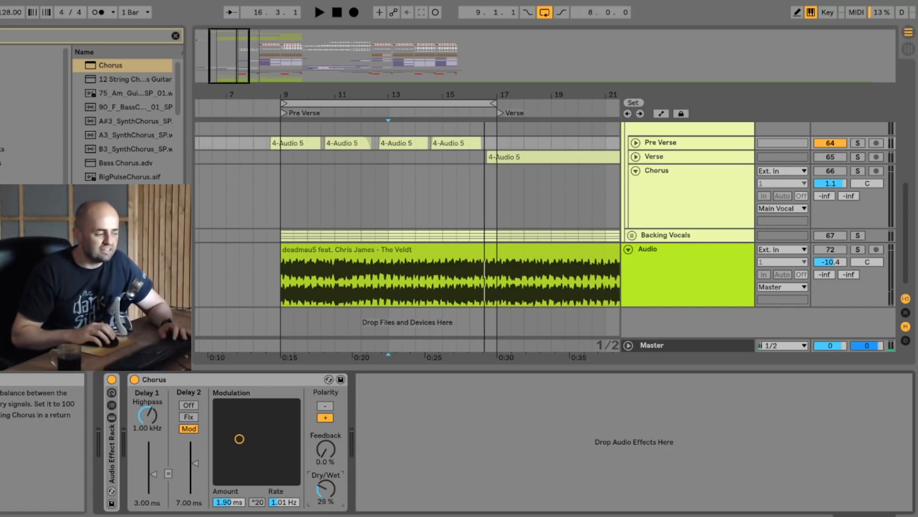
Set the playback start to bar 9, show the devices inside Pre Verse's Audio Effect Rack, and solo the Main Vocal group
left_click(278, 156)
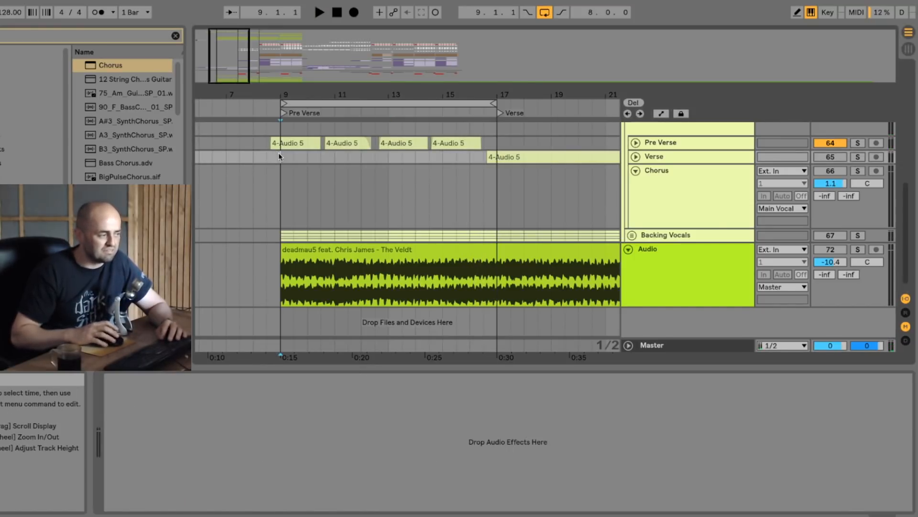
left_click(672, 139)
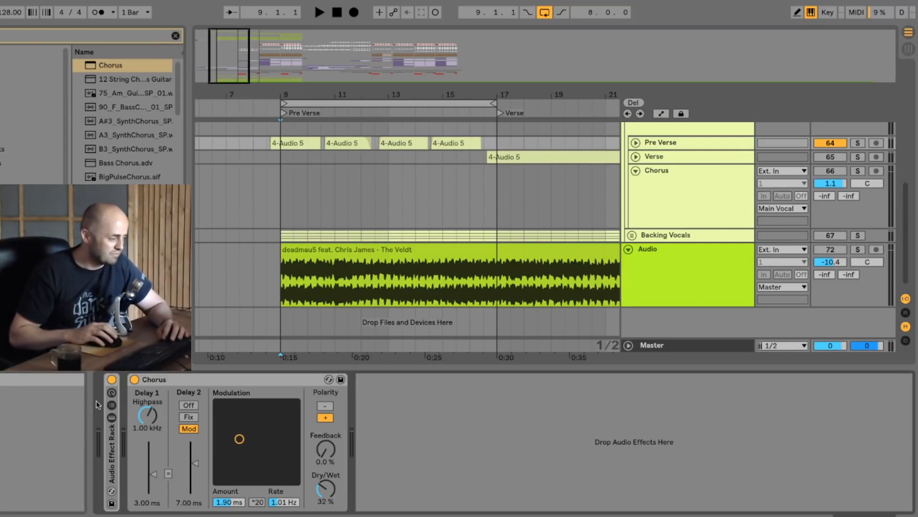
left_click(111, 418)
mouse_move(778, 515)
left_mouse_down()
mouse_move(833, 515)
mouse_move(777, 516)
left_mouse_up()
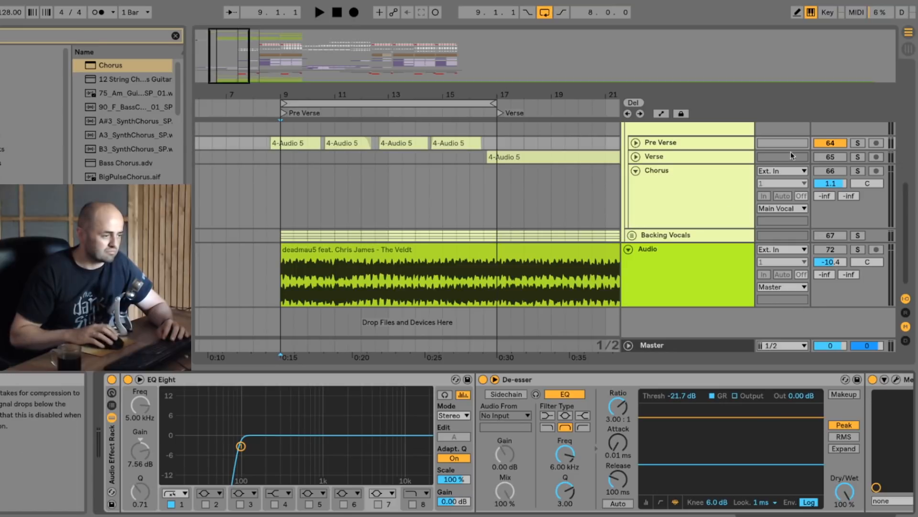
scroll(762, 186, "up", 2)
scroll(762, 186, "up", 1)
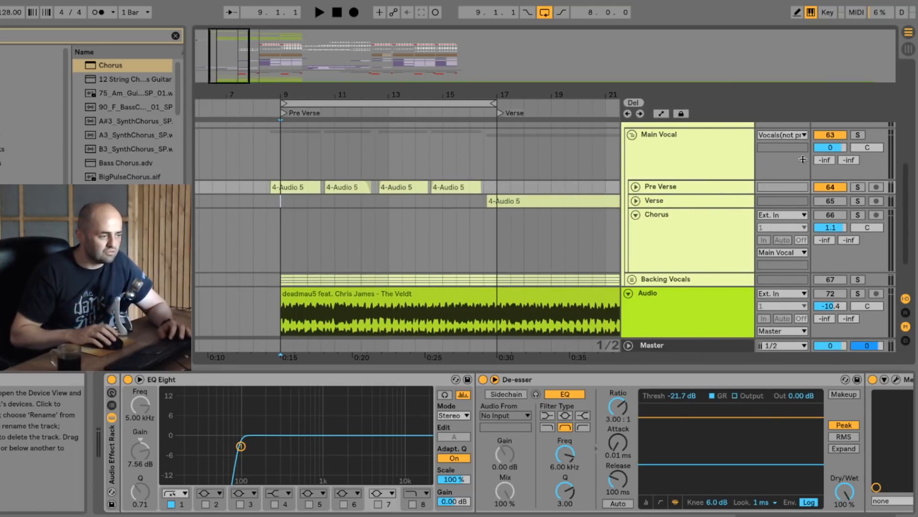
left_click(857, 135)
Hide the rack's devices on Pre Verse and set the Chorus Dry/Wet to 36 % while playing from bar 9
left_click(645, 187)
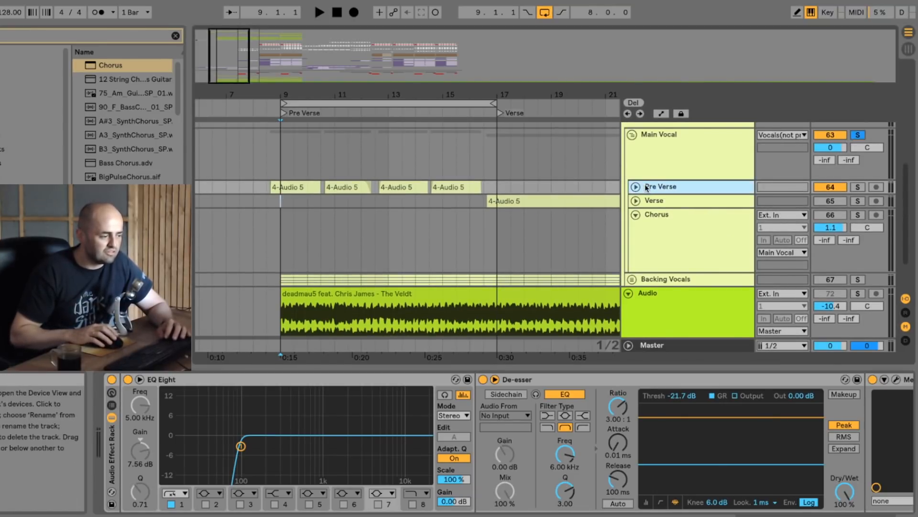
left_click(111, 417)
key("space")
left_click_drag(326, 489, 325, 485)
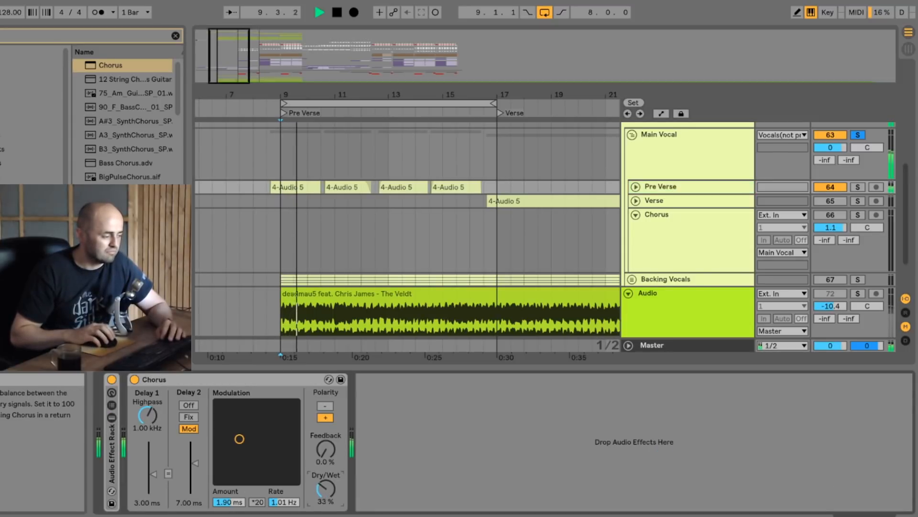
key("space")
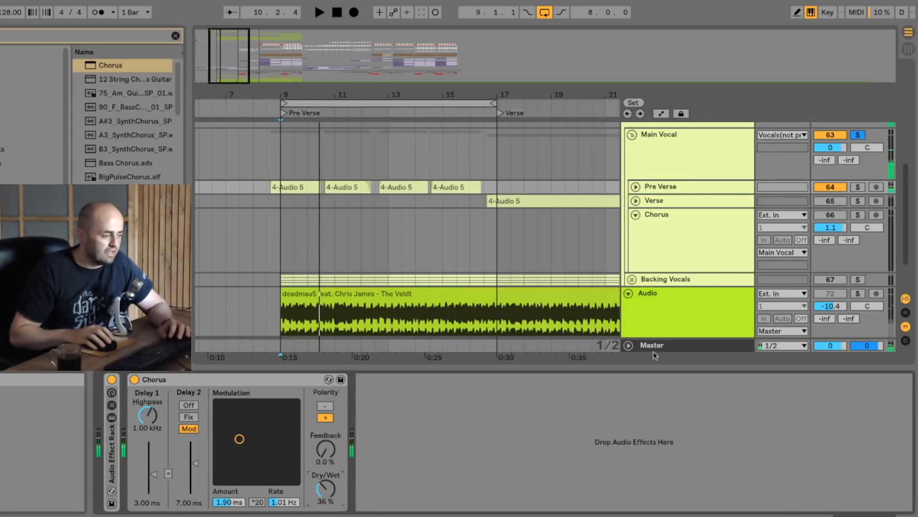
Add a Utility effect to the Master track after Ozone 8 and switch its width control to Mid/Side Mode
left_click(653, 346)
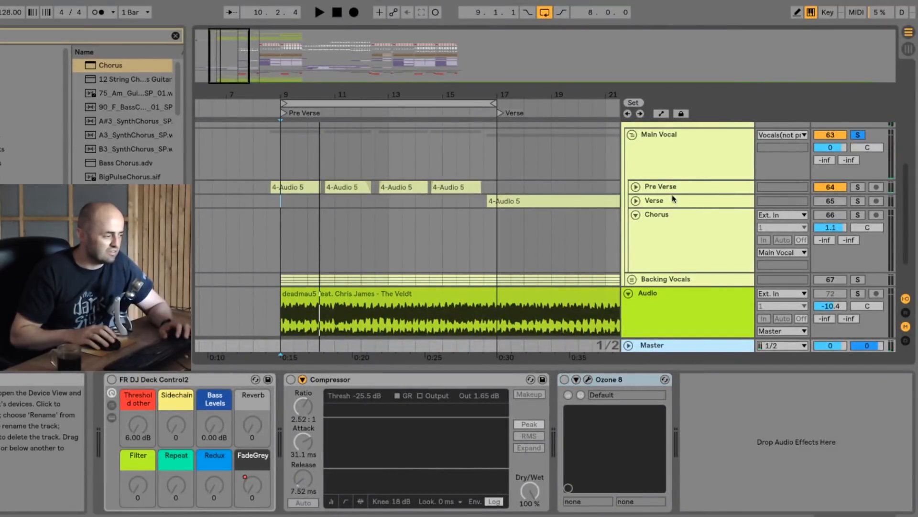
left_click(104, 35)
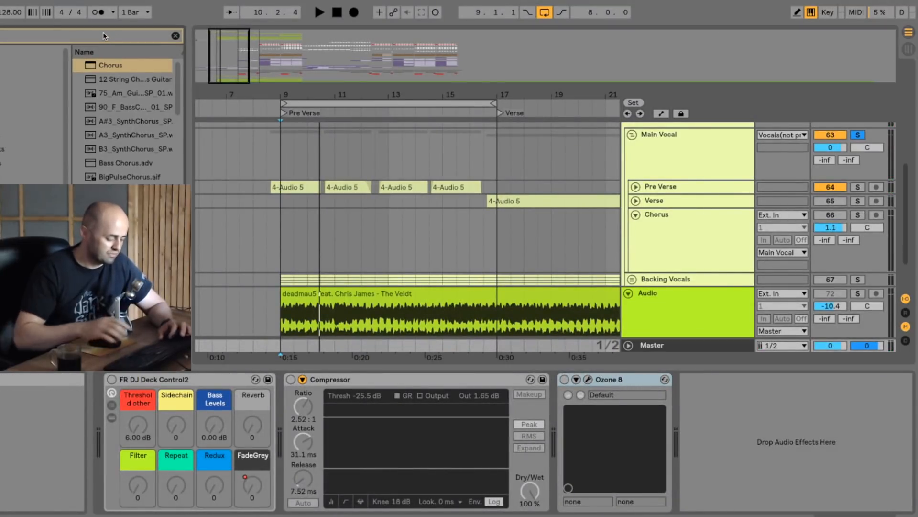
type("utility")
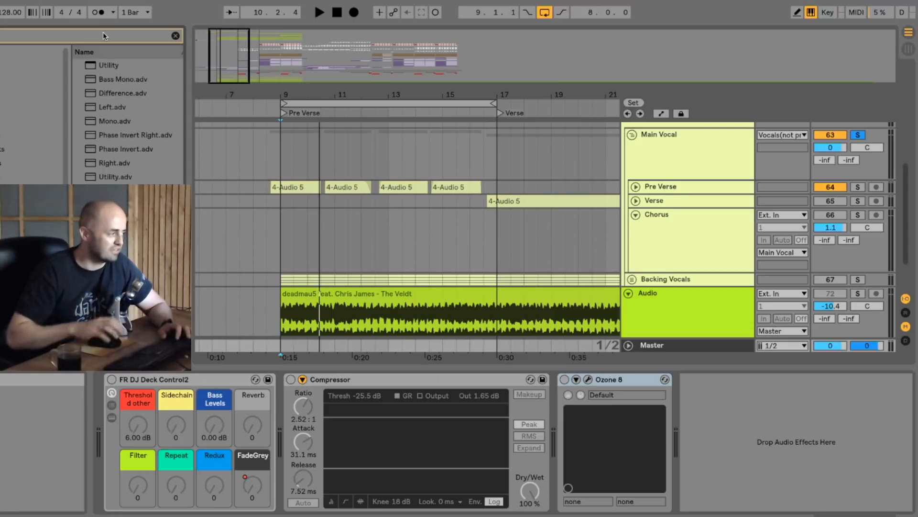
left_click(92, 64)
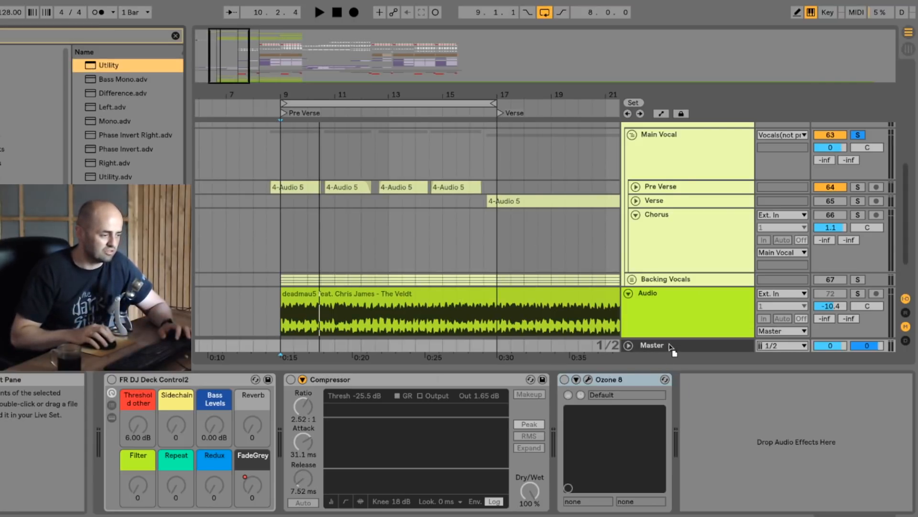
left_click_drag(703, 347, 704, 349)
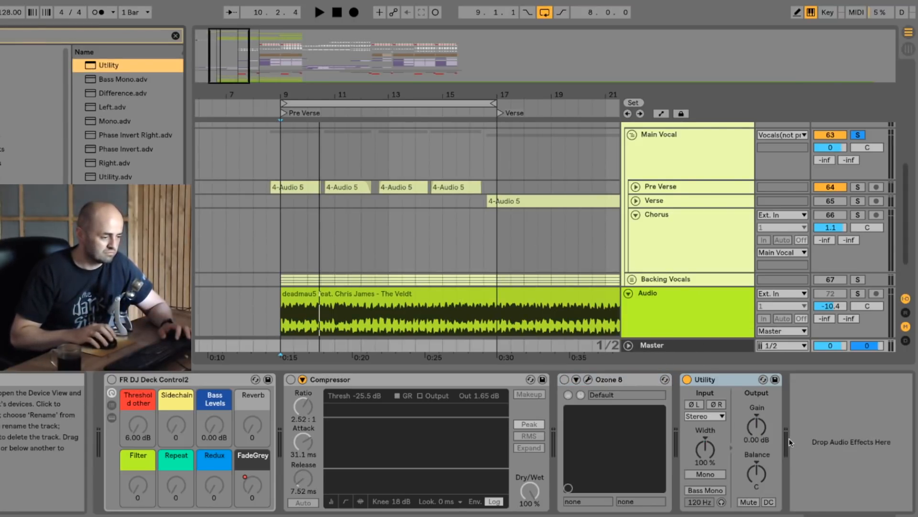
right_click(709, 443)
left_click(756, 453)
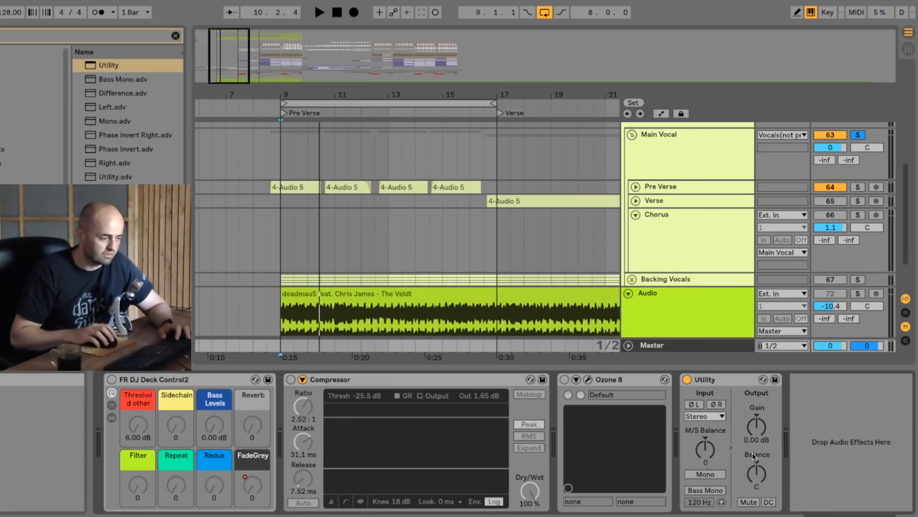
Play the vocal with the Utility's M/S Balance at 100S and set the Chorus Dry/Wet on Pre Verse to 35 %
key("space")
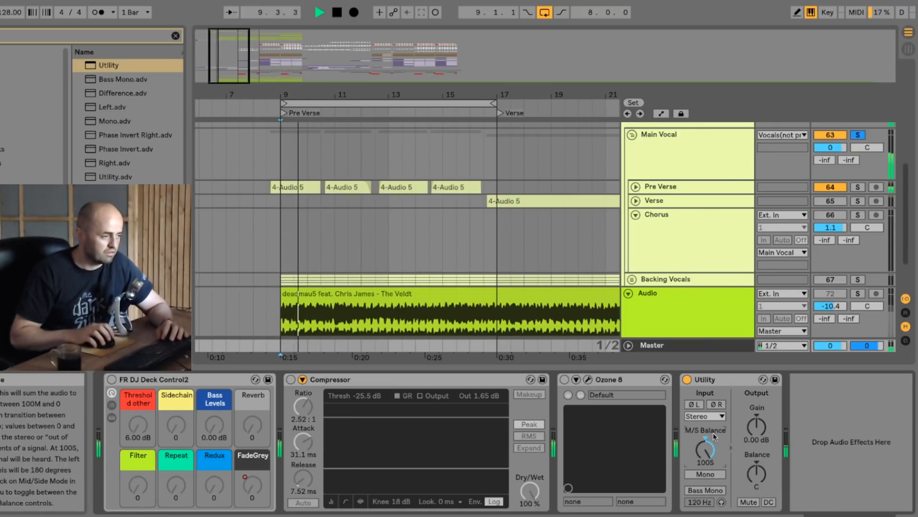
left_click(664, 187)
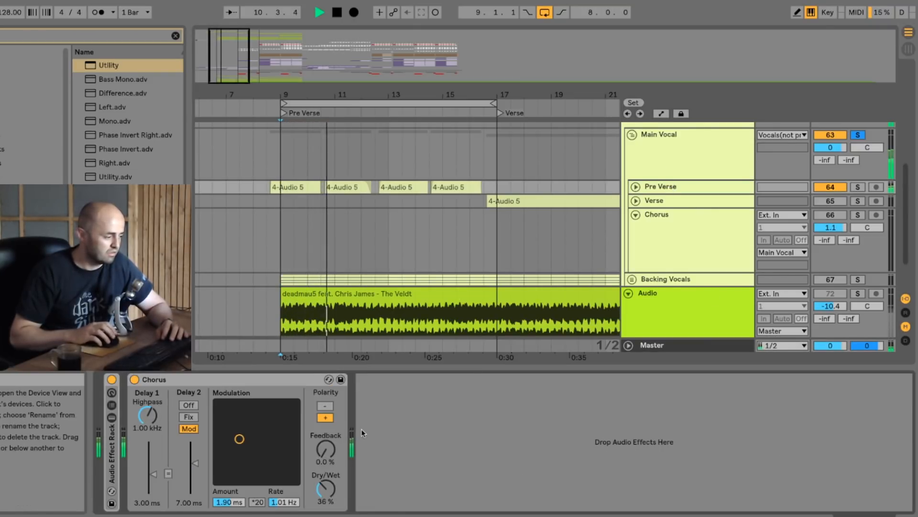
left_click_drag(330, 488, 330, 489)
key("space")
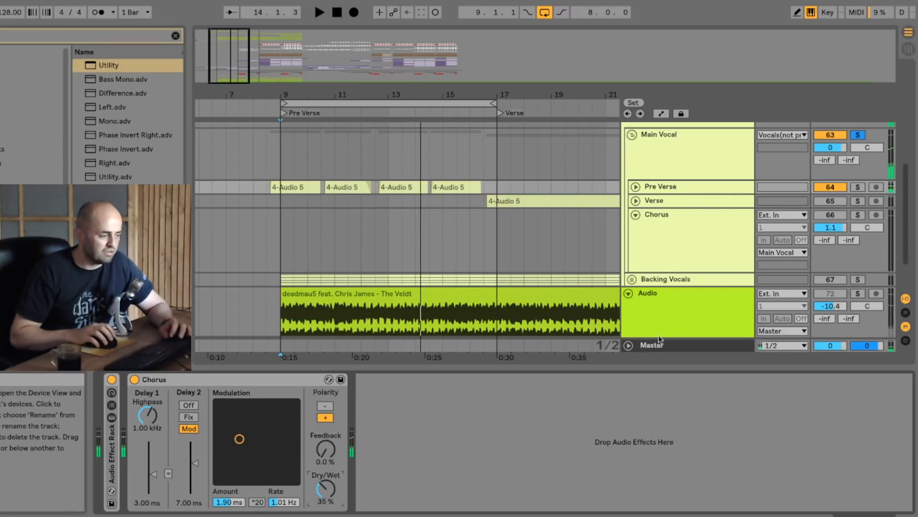
Audition the vocal with the Master track's Utility bypassed, and delete the Utility
left_click(660, 343)
key("space")
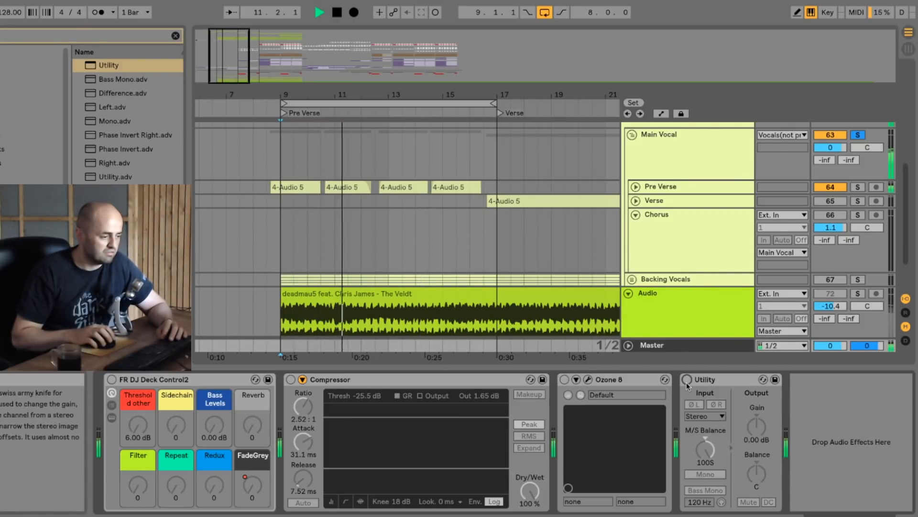
left_click(723, 380)
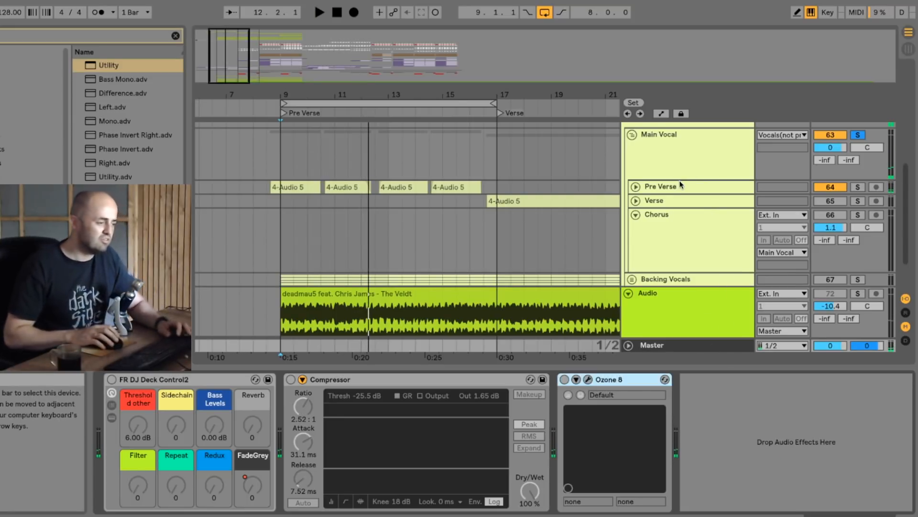
Show the return tracks and insert a new return track below B FX reverb
left_click(680, 183)
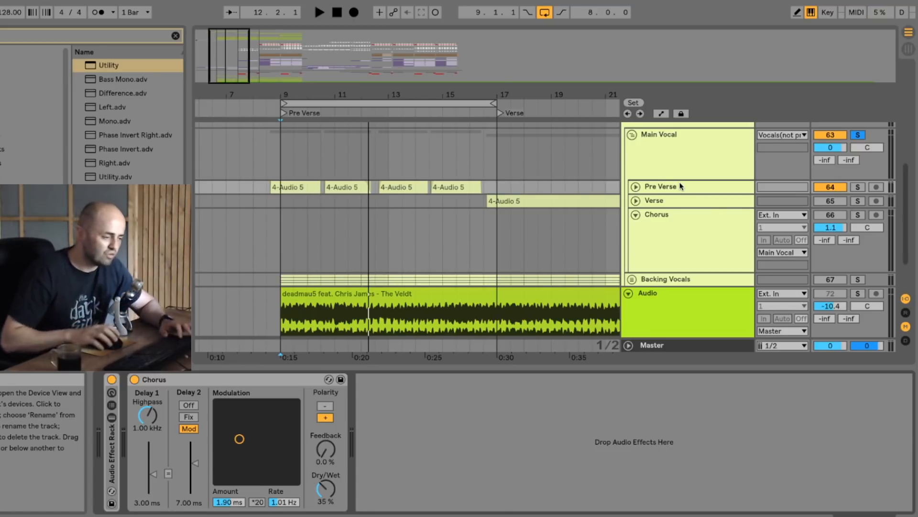
key("ctrl+alt+r")
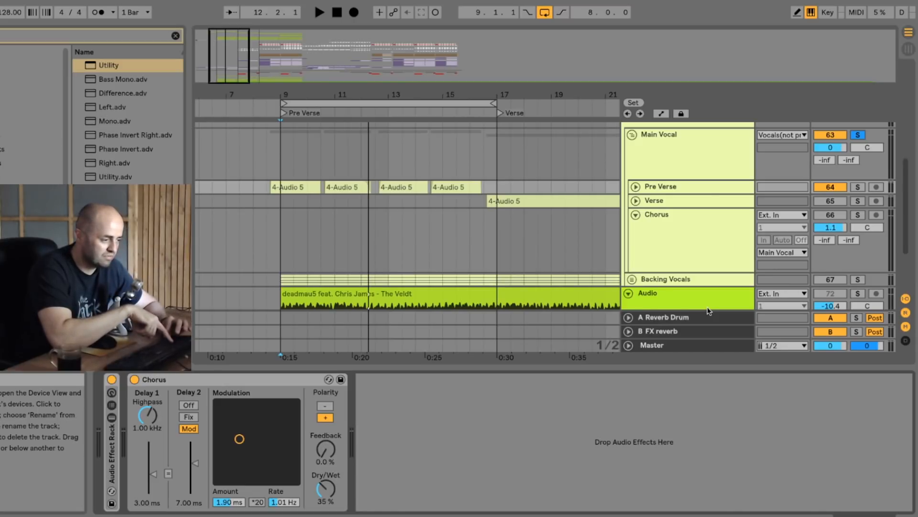
key("ctrl+alt+t")
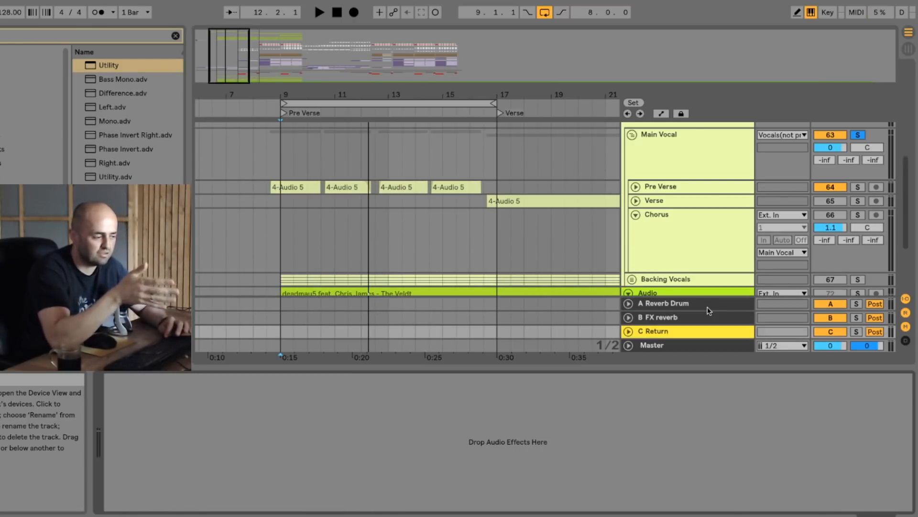
Search the browser for "reverb" and load the Reverb effect onto return track C
left_click(82, 38)
type("reverb")
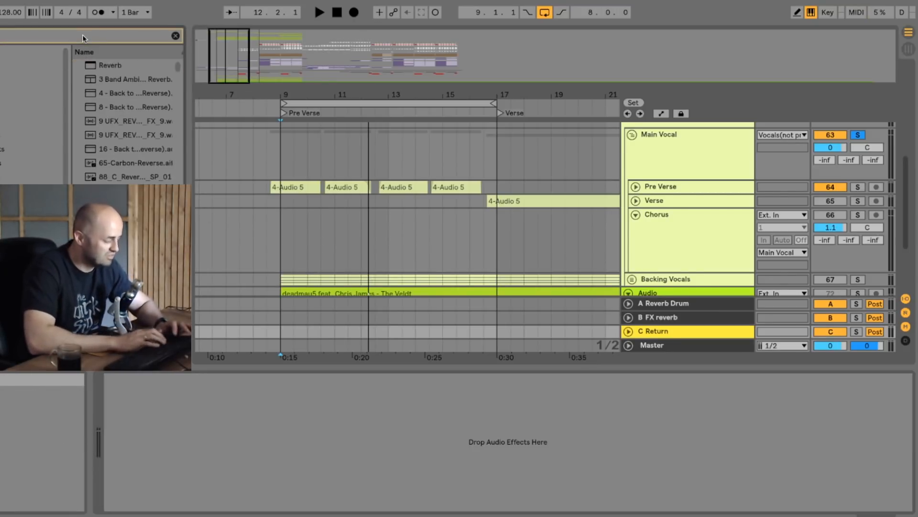
left_click_drag(93, 67, 694, 338)
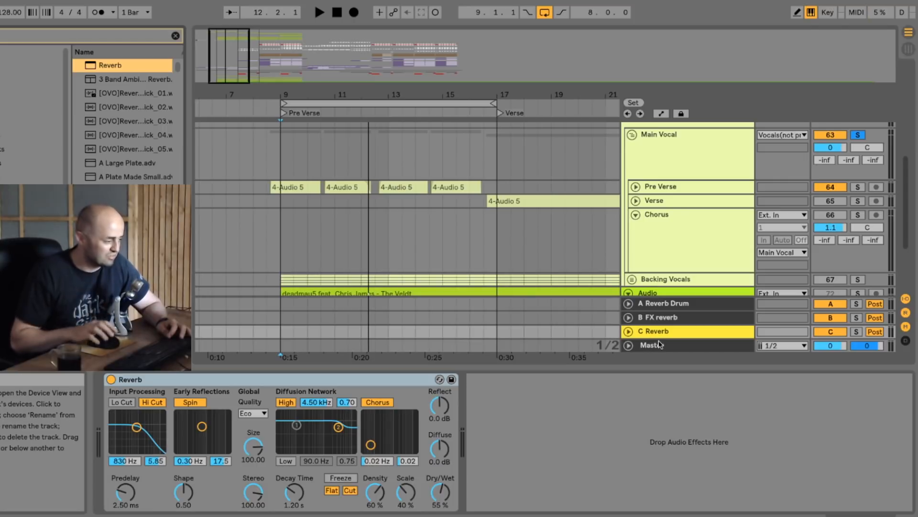
Set the Reverb to 100 % Dry/Wet, Hi Cut off, Predelay 5.34 ms, High quality and Decay Time 2.76 s
left_click_drag(439, 494, 439, 454)
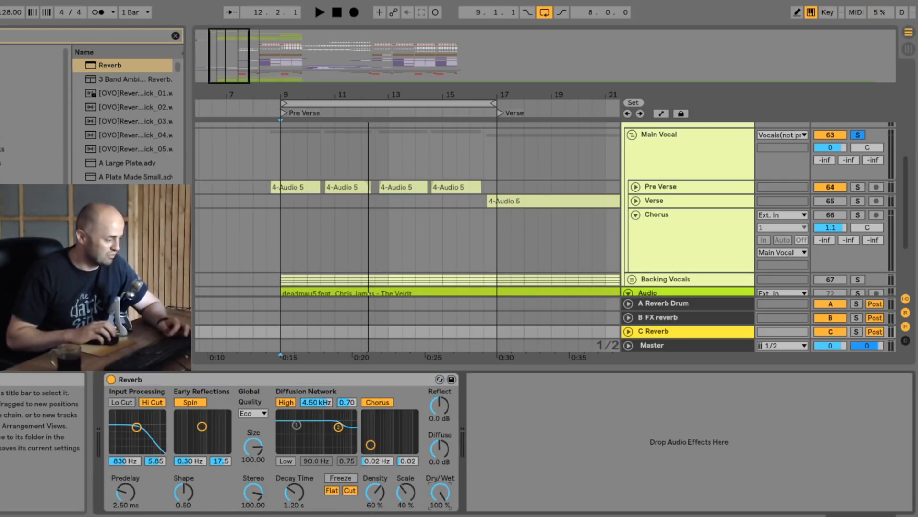
left_click(152, 402)
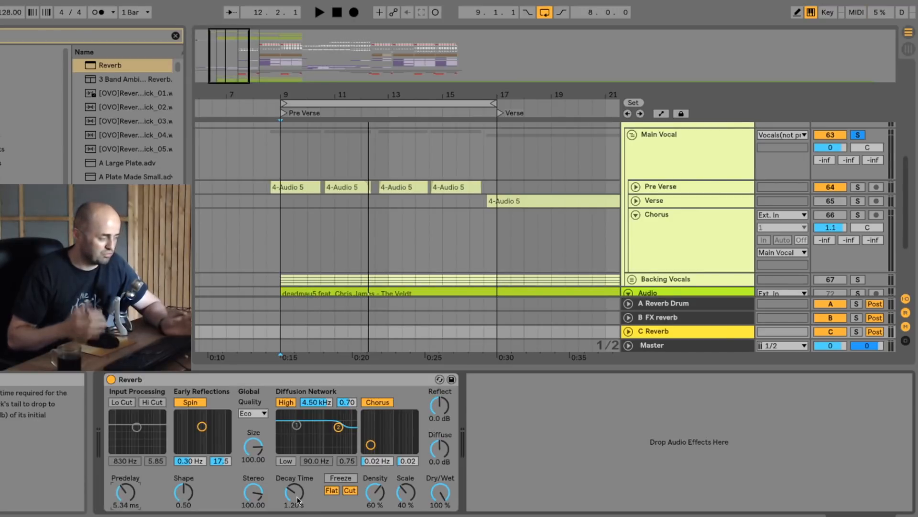
left_click(253, 413)
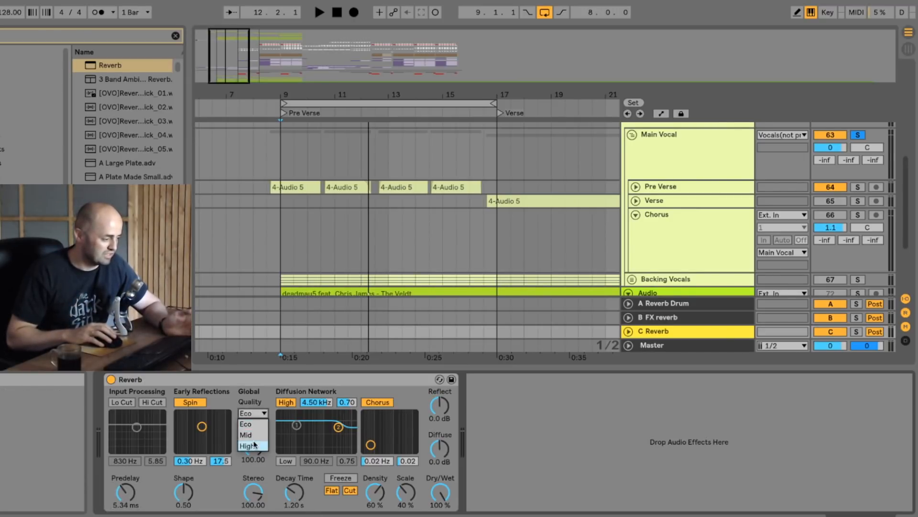
left_click(253, 440)
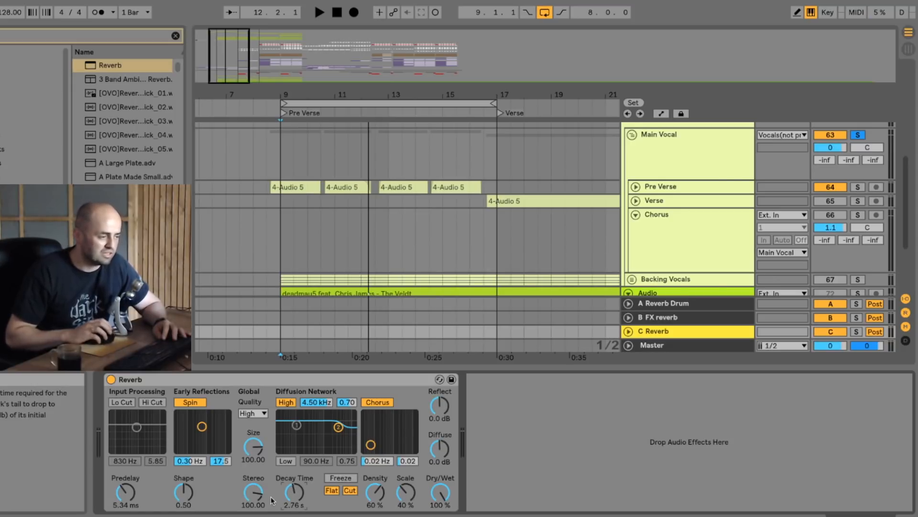
Unfold the Pre Verse track, set its send C to 0, and audition the vocal with the reverb from bar 9
left_click(635, 187)
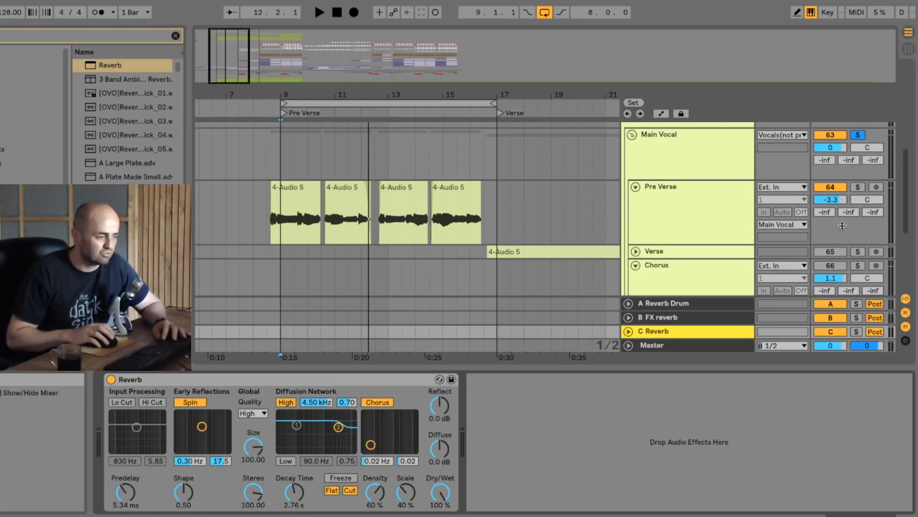
left_click_drag(874, 211, 874, 143)
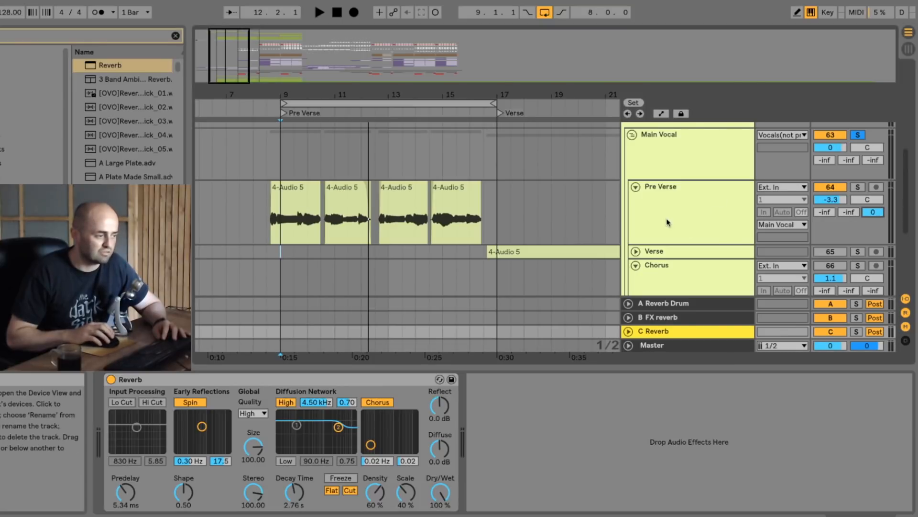
key("space")
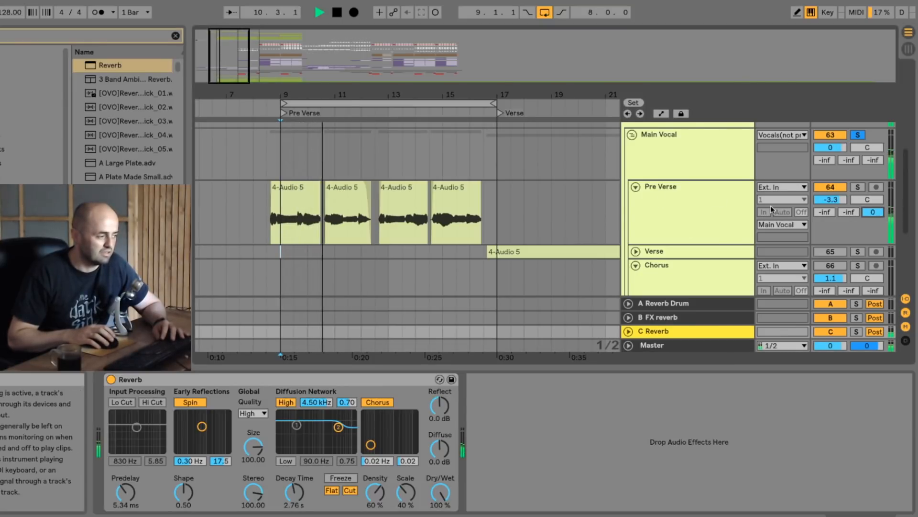
key("space")
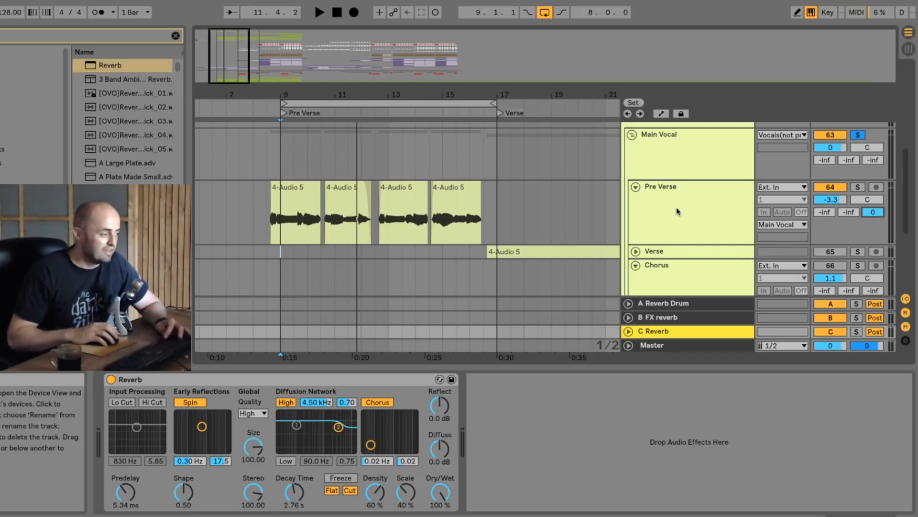
Search the browser for "glue" and load the Glue Compressor after the Reverb on return track C
left_click(175, 36)
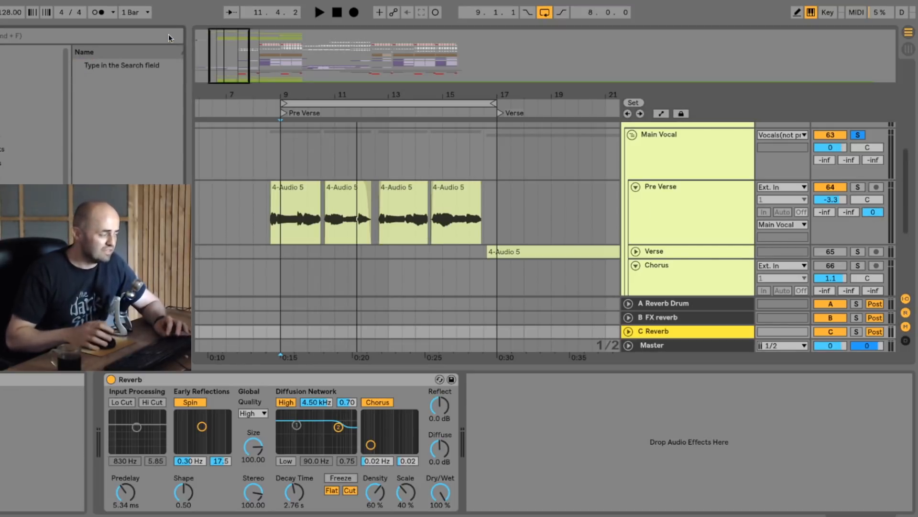
type("glue")
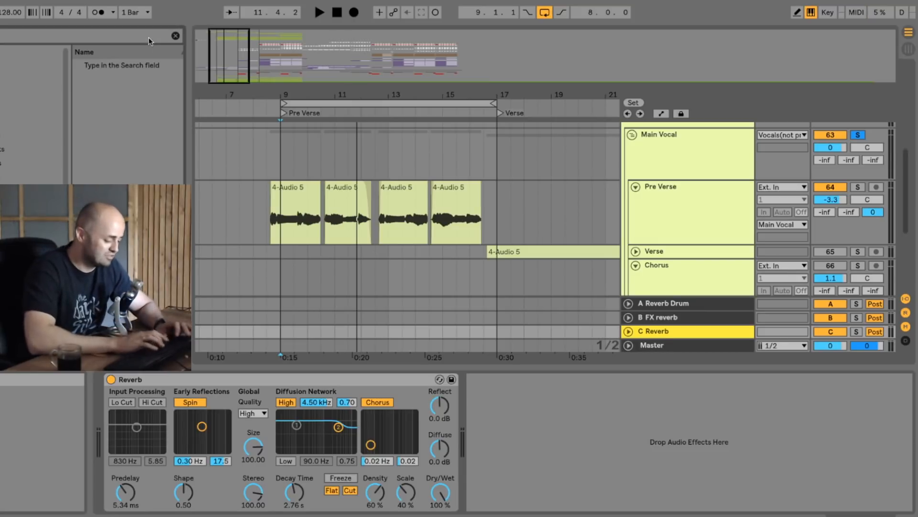
left_click_drag(93, 66, 523, 405)
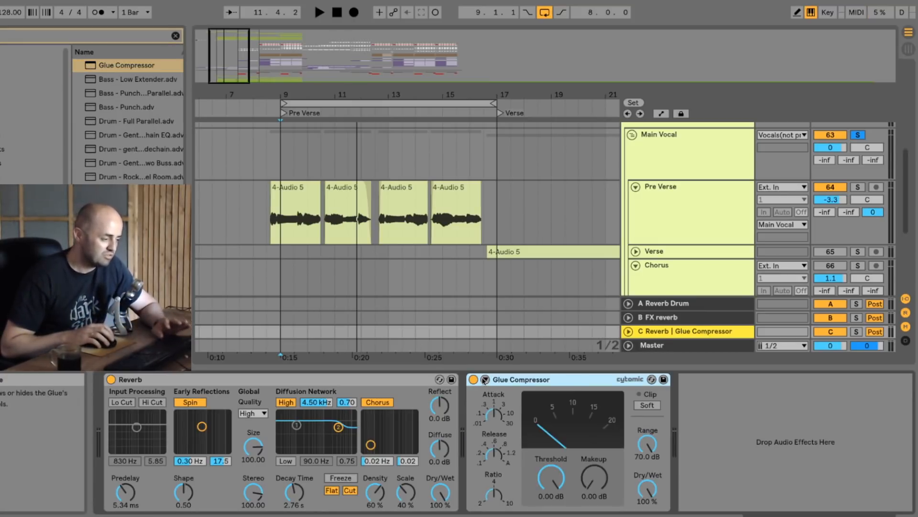
Set the Glue Compressor's sidechain to take its audio from Main Vocal
left_click(507, 415)
scroll(545, 183, "up", 10)
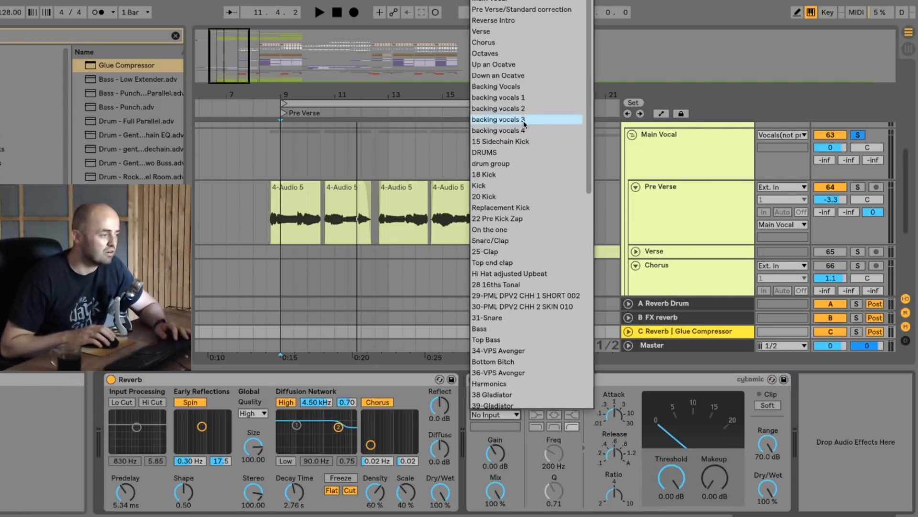
scroll(526, 119, "down", 10)
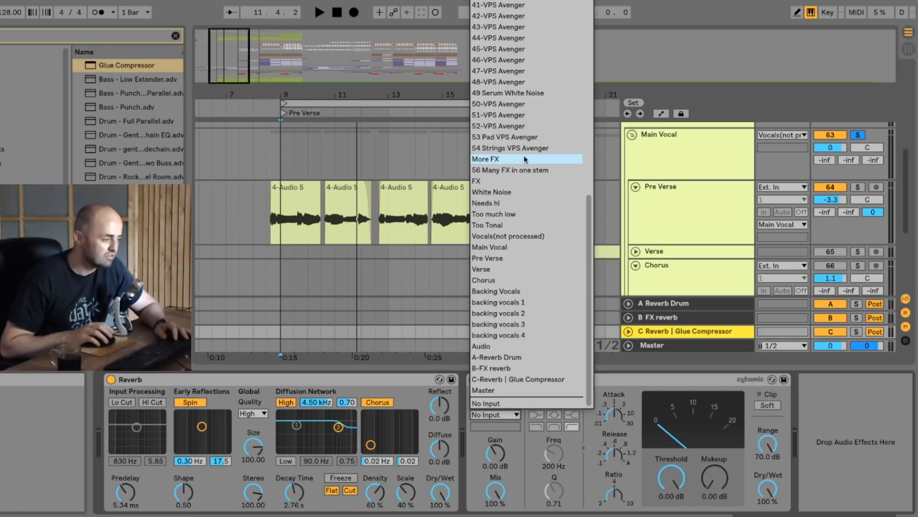
left_click(512, 248)
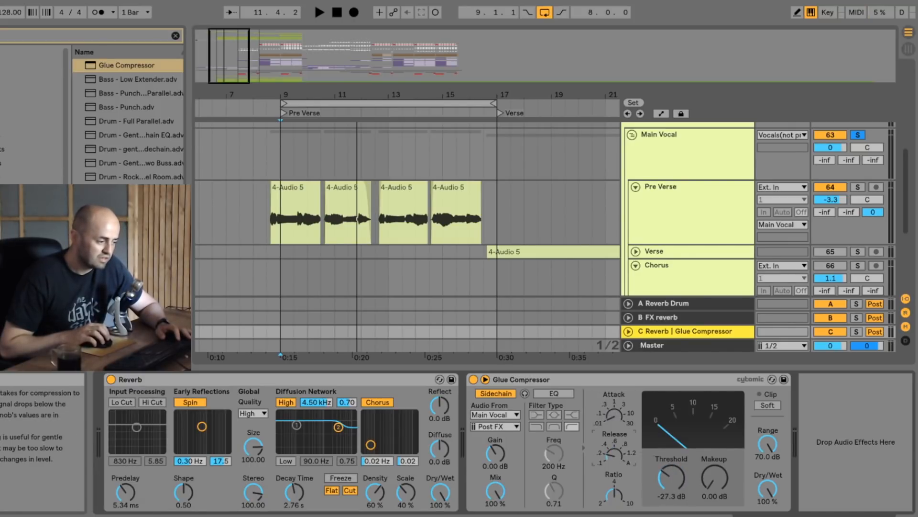
Play the vocal and lower the Glue Compressor's Threshold to -31.7 dB
key("space")
left_click_drag(672, 478, 672, 481)
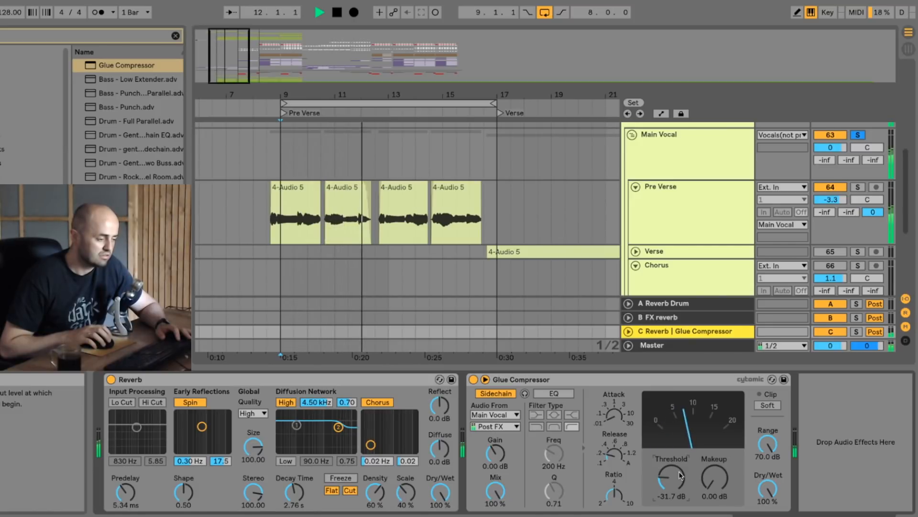
key("space")
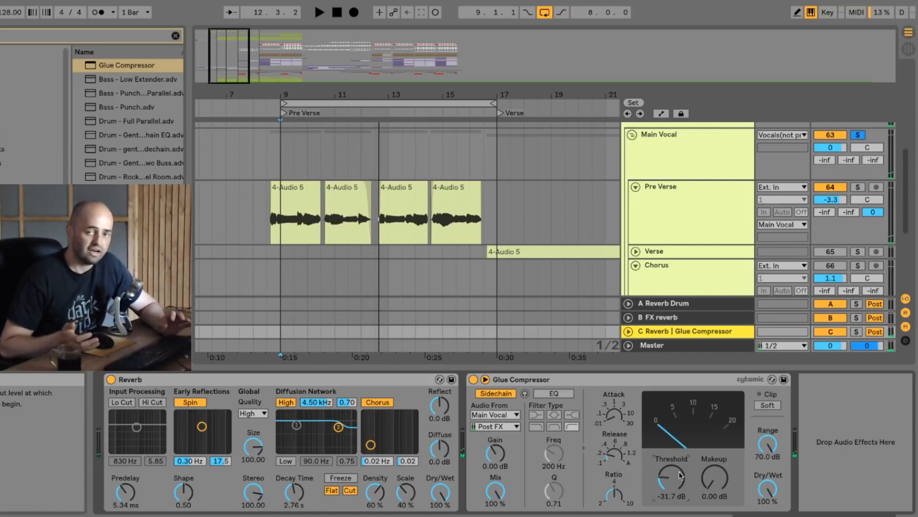
Examine the gap between the second and third Pre Verse clips and audition the vocal with the ducked reverb from bar 9
scroll(655, 282, "down", 4)
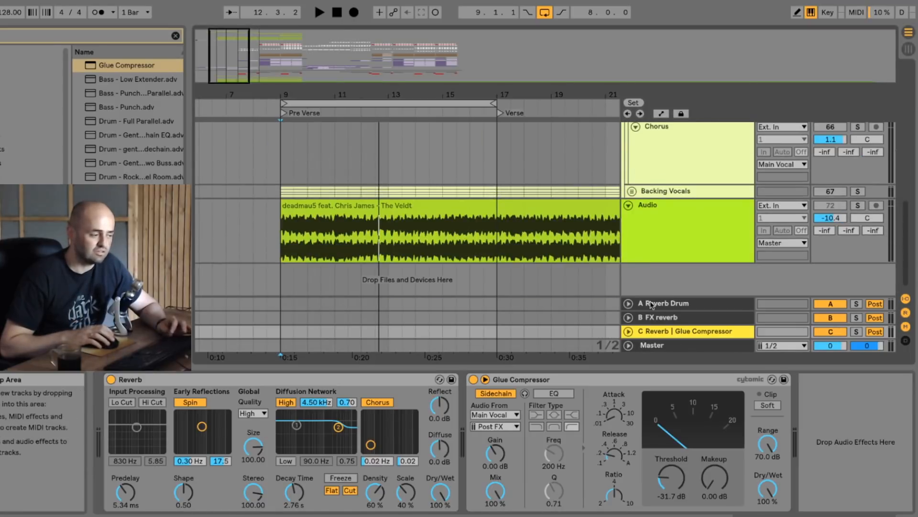
scroll(430, 211, "up", 3)
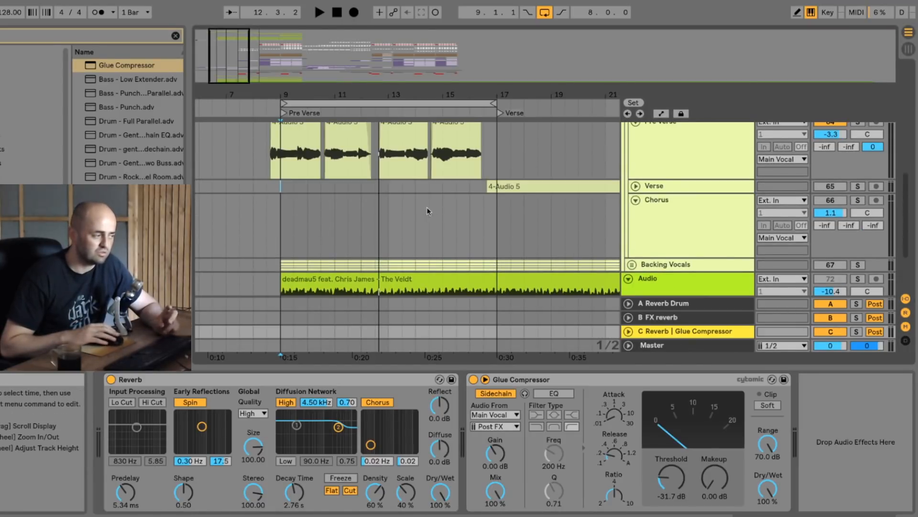
left_click_drag(365, 94, 365, 125)
left_click_drag(366, 168, 406, 168)
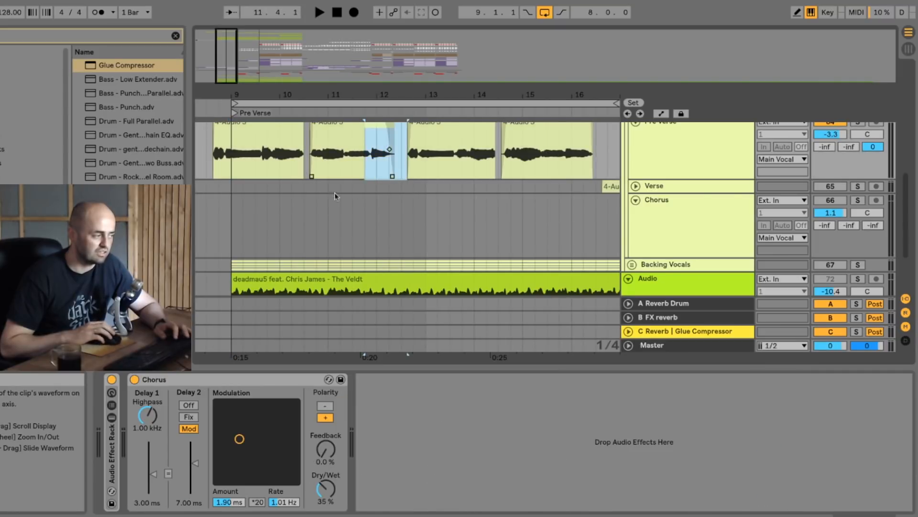
left_click(240, 175)
key("space")
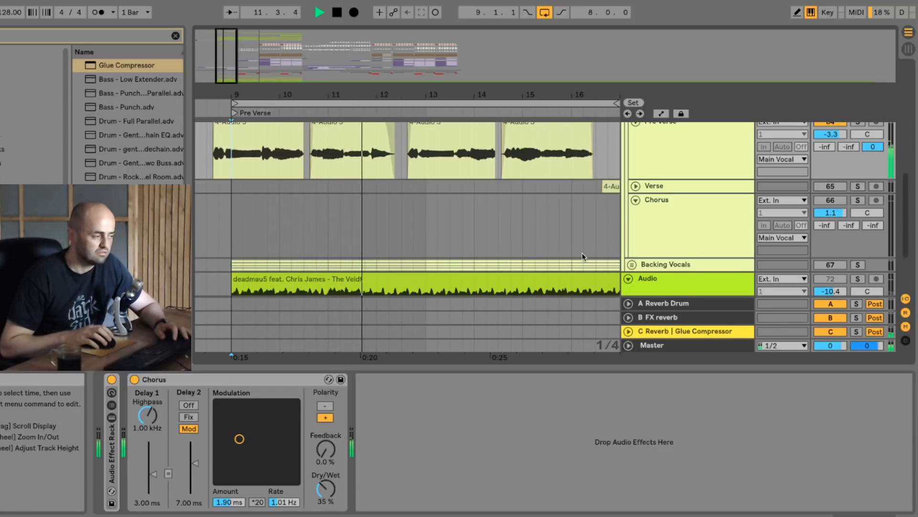
key("space")
key("space")
key("space")
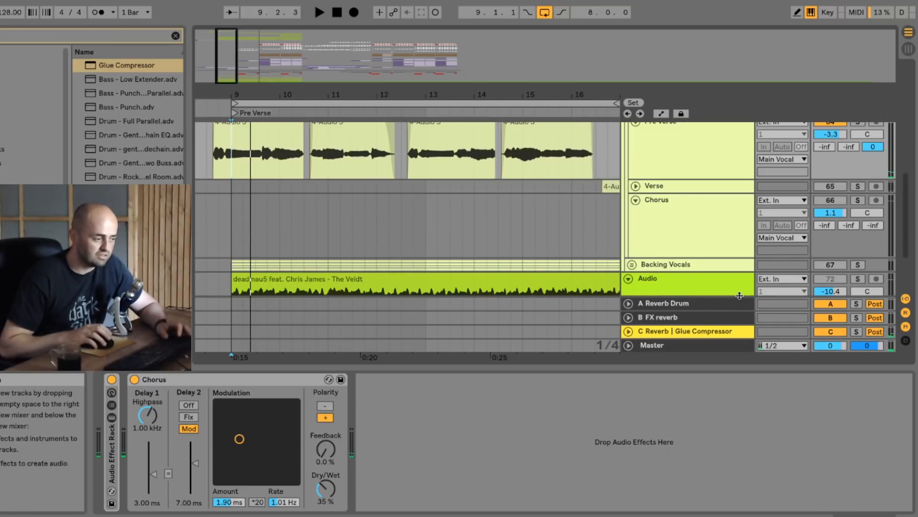
Take Main Vocal out of solo, solo the Audio track and play The Veldt reference from bar 9 for comparison
left_click(713, 283)
key("space")
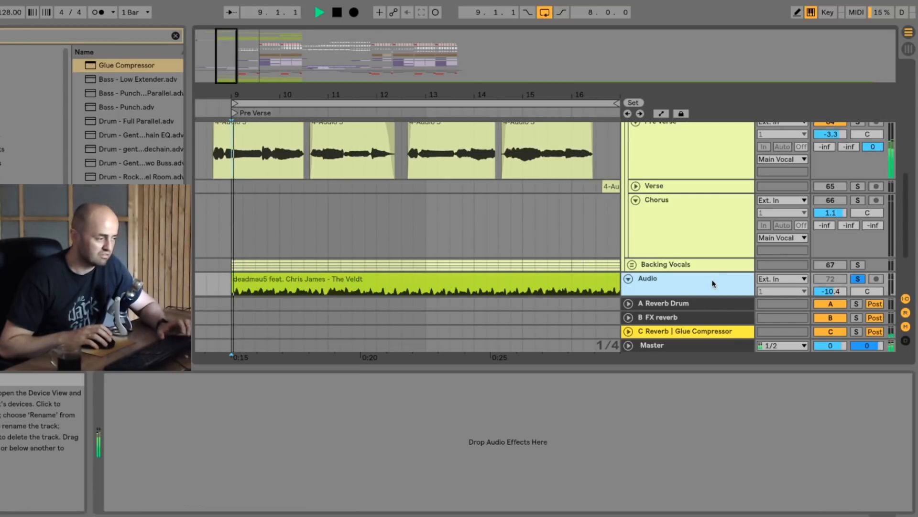
scroll(794, 216, "up", 3)
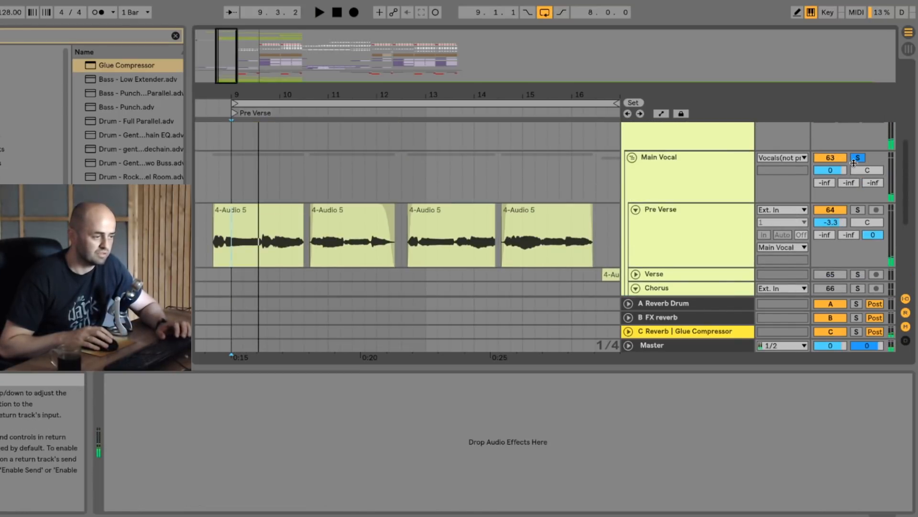
scroll(670, 225, "down", 3)
key("space")
key("space")
scroll(671, 229, "up", 1)
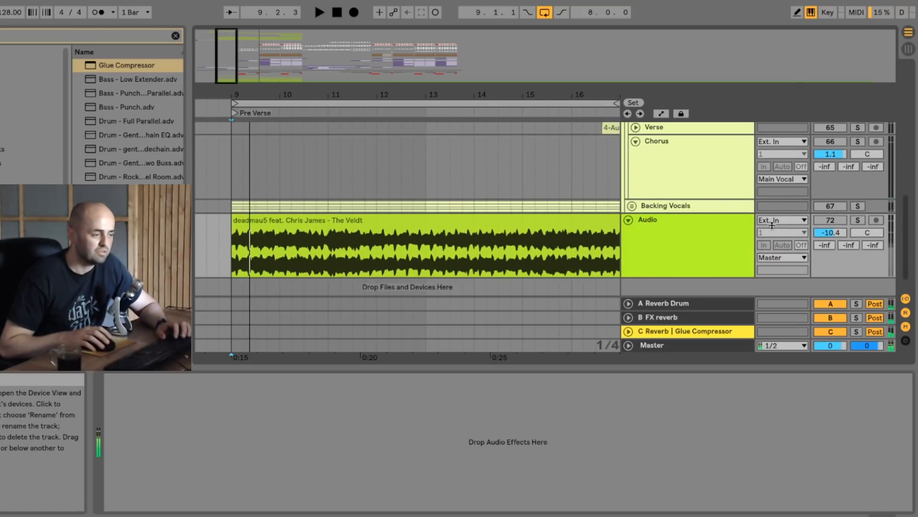
left_click(857, 220)
key("space")
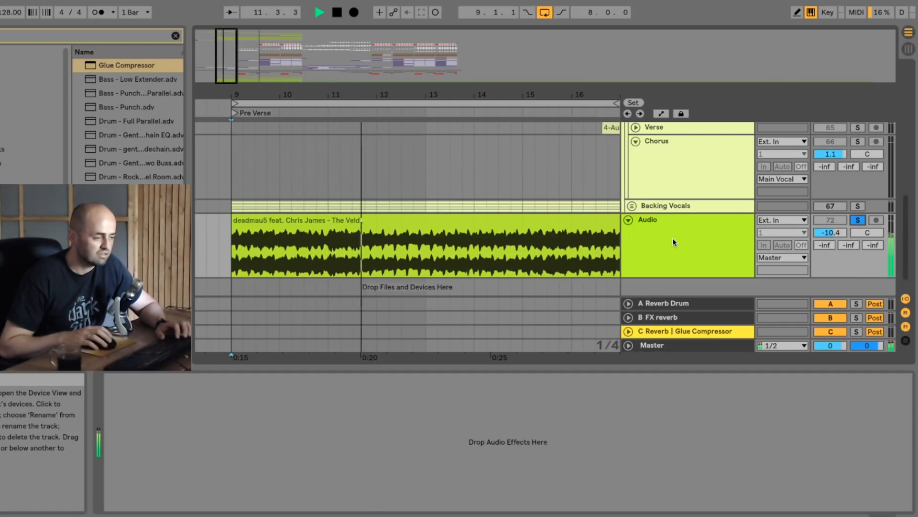
key("space")
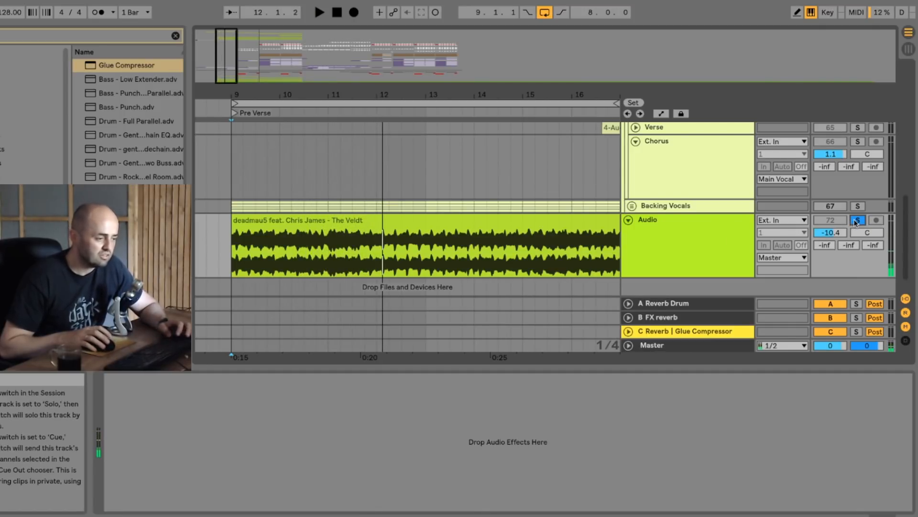
Clear the Audio track's solo and fold the Pre Verse and Chorus tracks
scroll(708, 213, "up", 4)
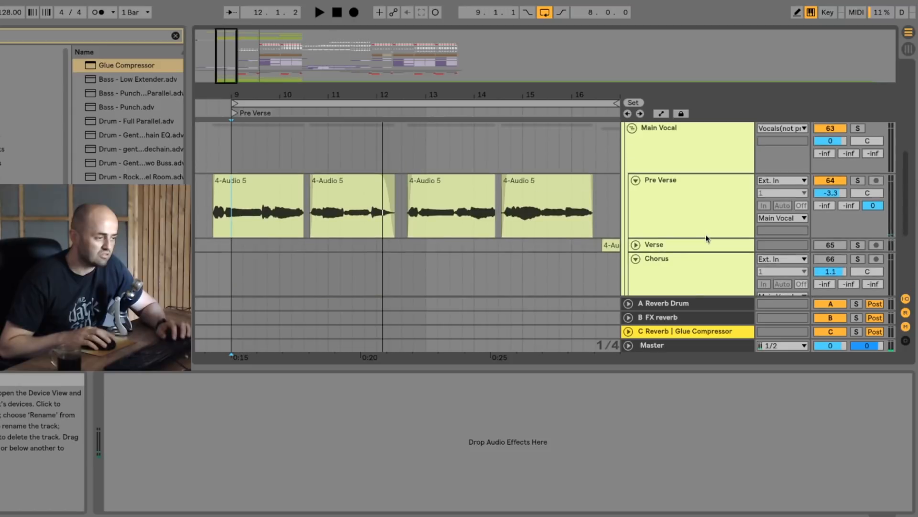
left_click(635, 179)
left_click(635, 208)
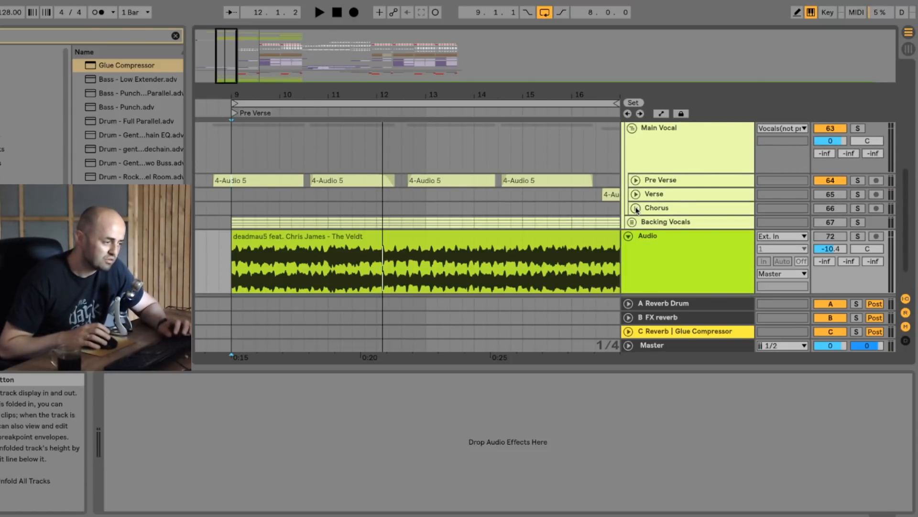
Activate the Backing Vocals group, unfold it and audition it together with the main vocal from bar 9
left_click(648, 222)
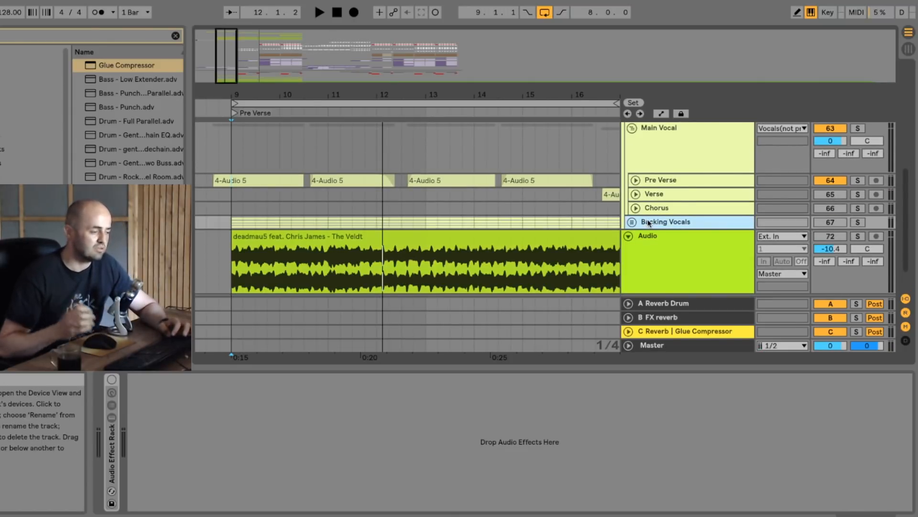
key("space")
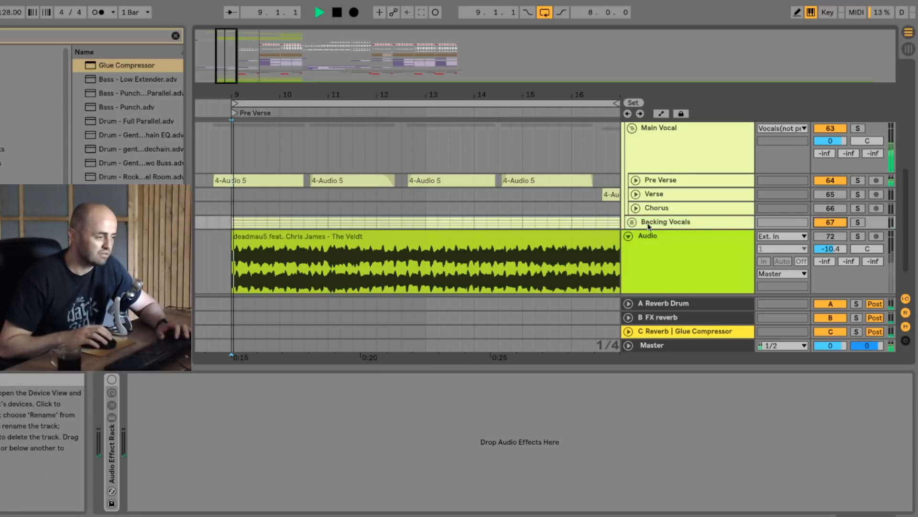
left_click(639, 224)
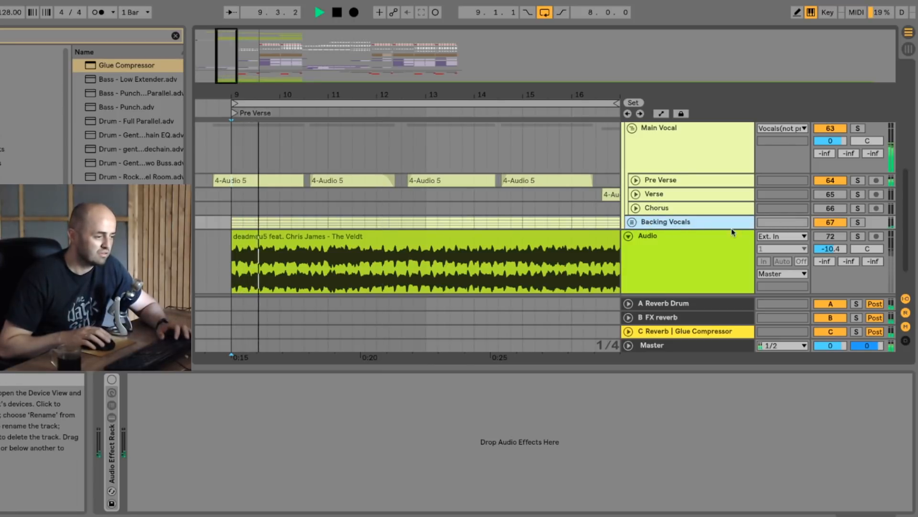
left_click(632, 222)
scroll(719, 225, "down", 2)
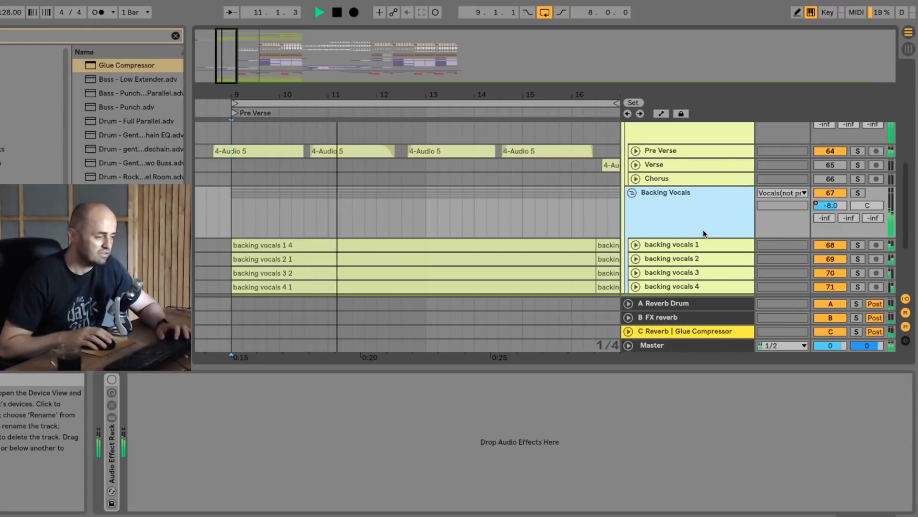
key("space")
Show the devices in the Backing Vocals' Audio Effect Rack and switch the rack on
double_click(111, 460)
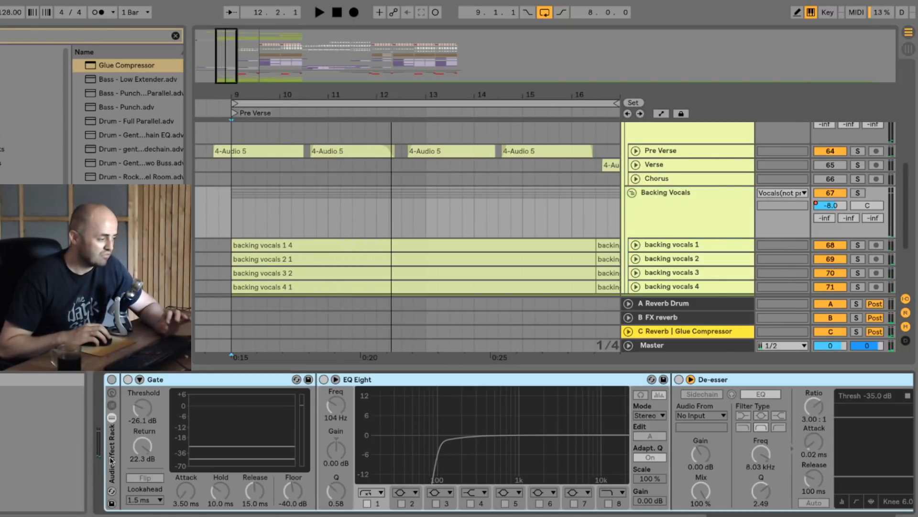
mouse_move(834, 516)
left_mouse_down()
mouse_move(884, 515)
mouse_move(833, 516)
left_mouse_up()
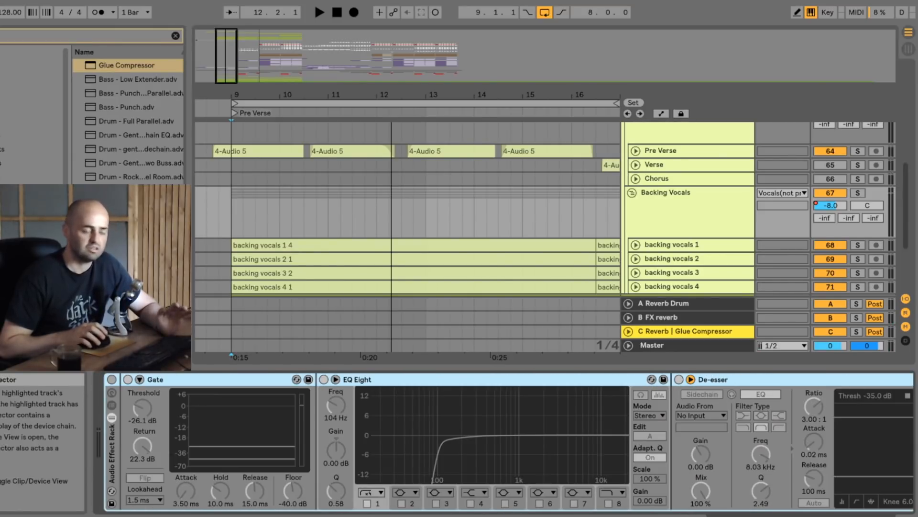
left_click(111, 379)
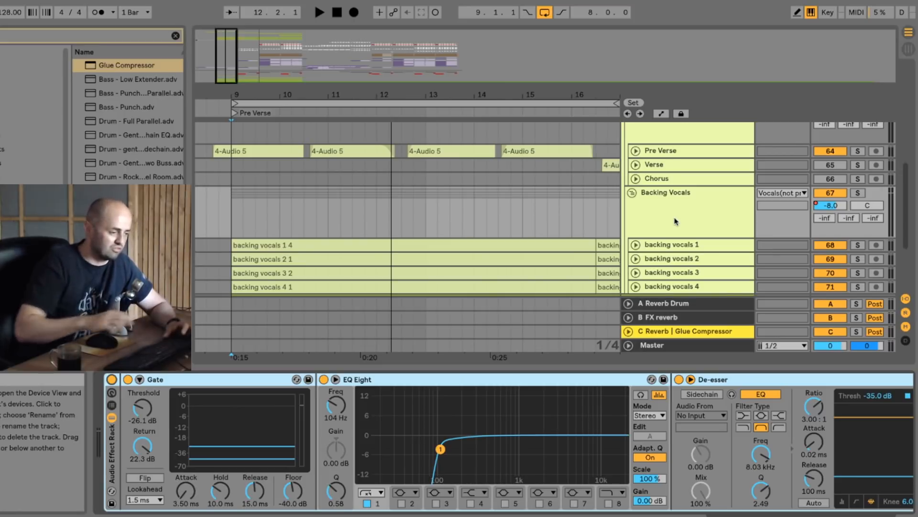
Insert a return track D, search the browser for "ping pong" and load Ping Pong Delay onto it
key("ctrl+alt+t")
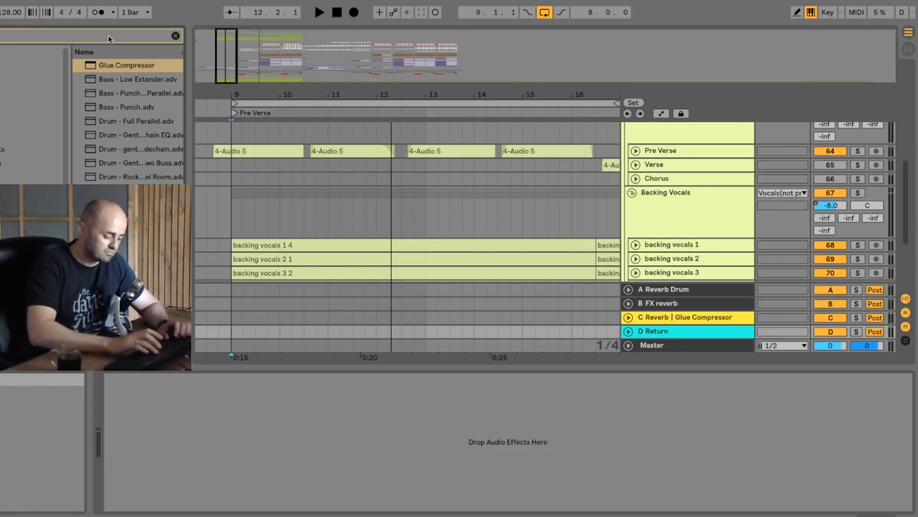
key("BackSpace")
type("ping pong")
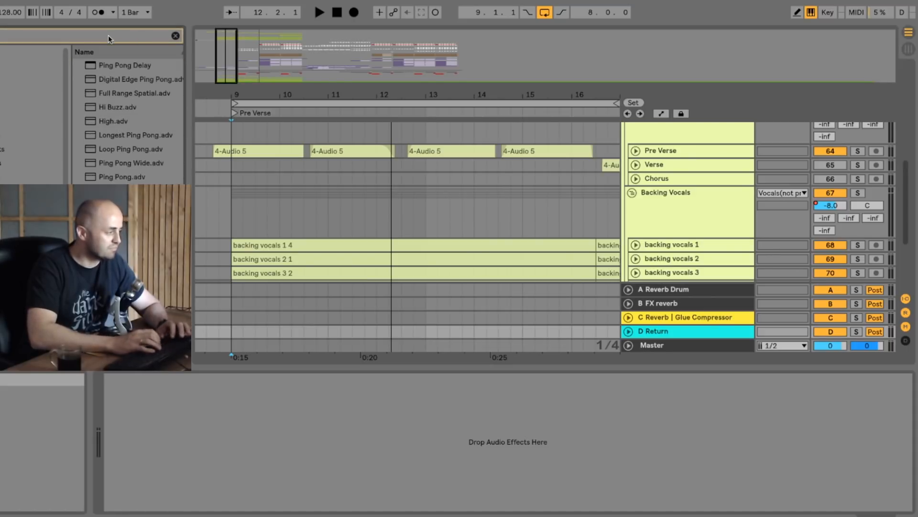
left_click_drag(109, 64, 330, 196)
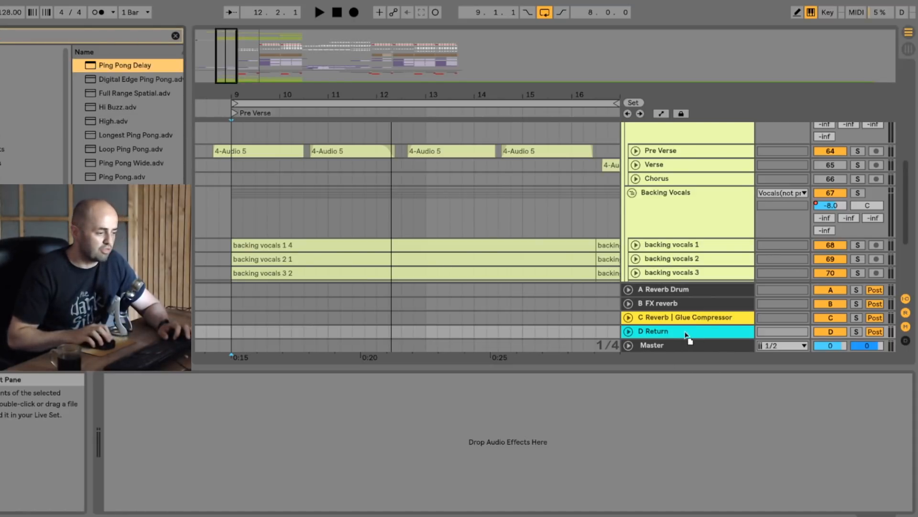
Turn on automation mode, show the Backing Vocals group's D-Ping Pong Delay send envelope, and unfold the backing vocals 1 track
left_click(826, 230)
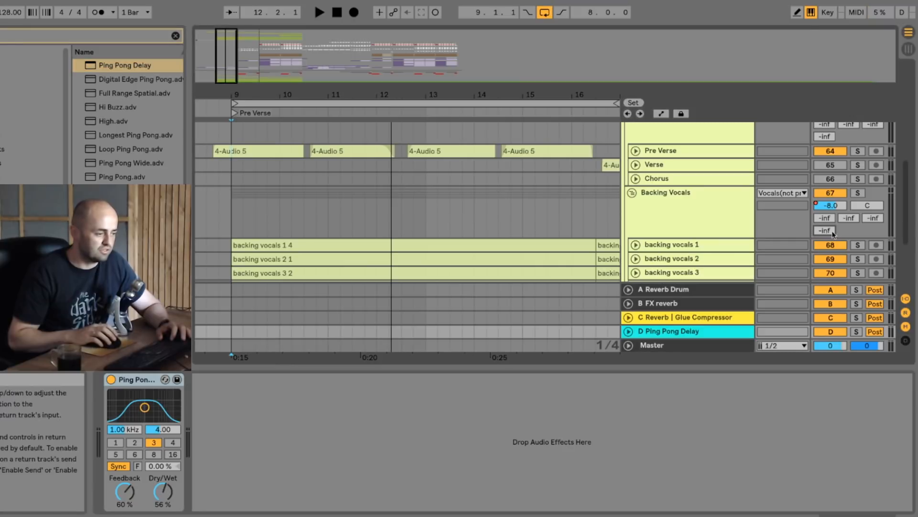
left_click(660, 219)
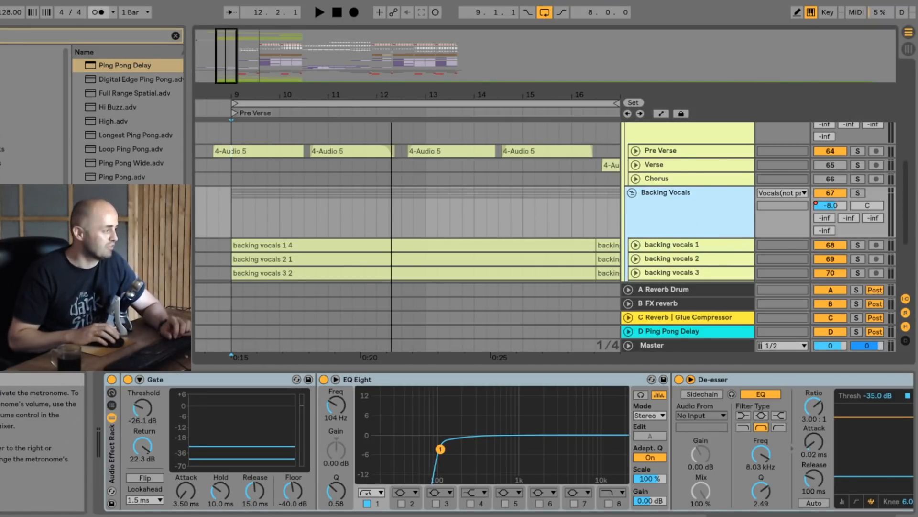
left_click(50, 1)
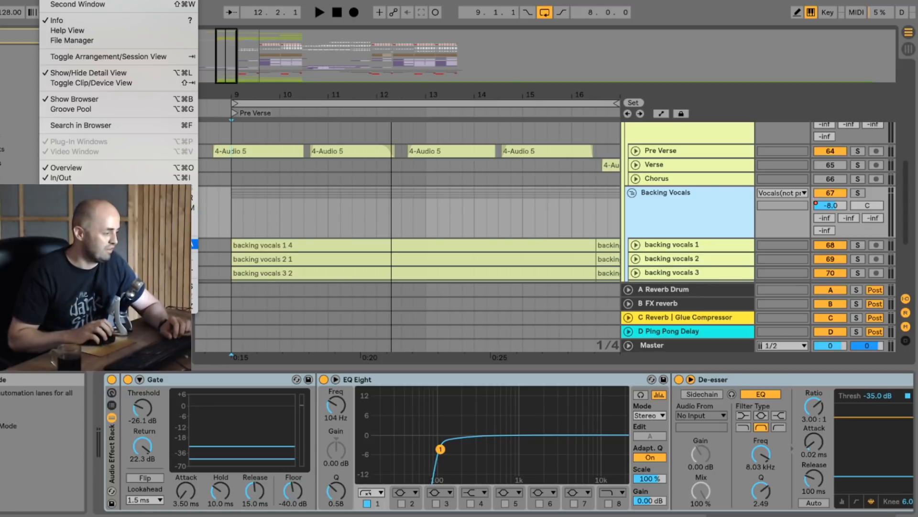
left_click(115, 244)
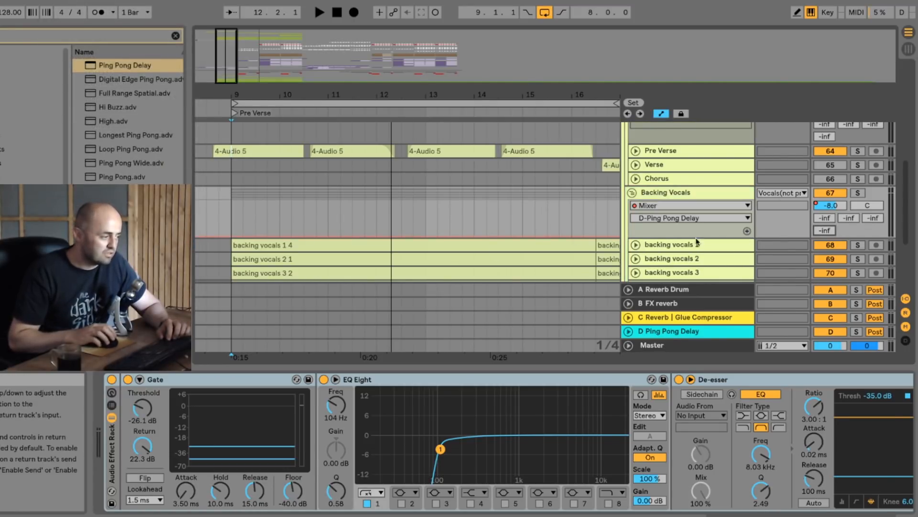
left_click(637, 245)
scroll(643, 245, "down", 1)
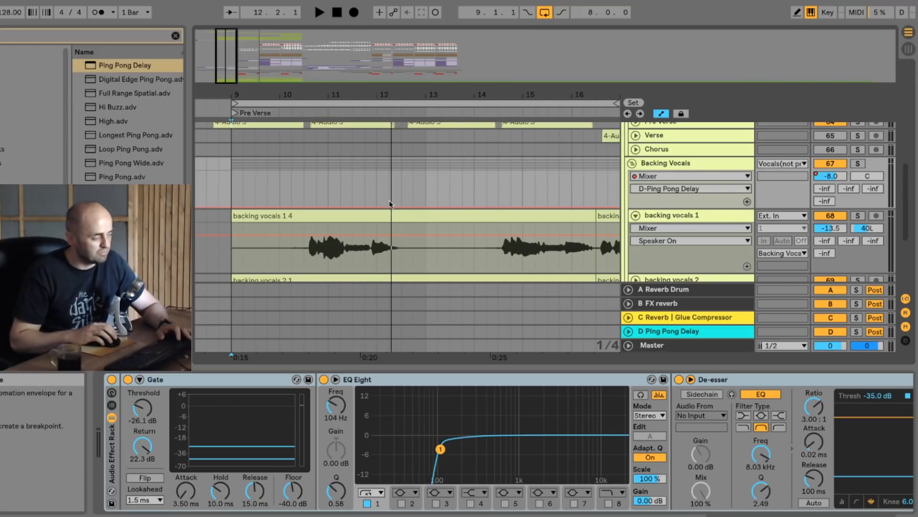
Draw short boosts in the Backing Vocals' D-Ping Pong Delay send envelope, one around bar 12 and one early in bar 16
key("space")
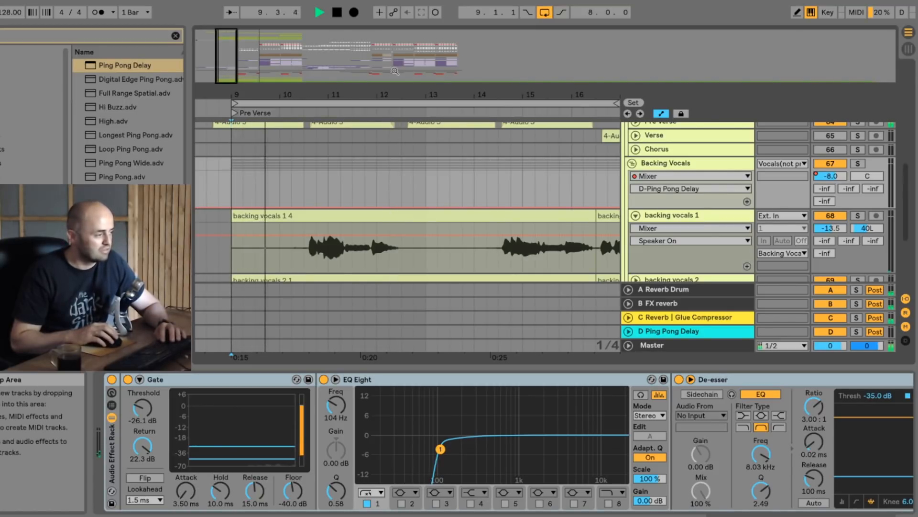
left_click_drag(395, 71, 387, 128)
key("b")
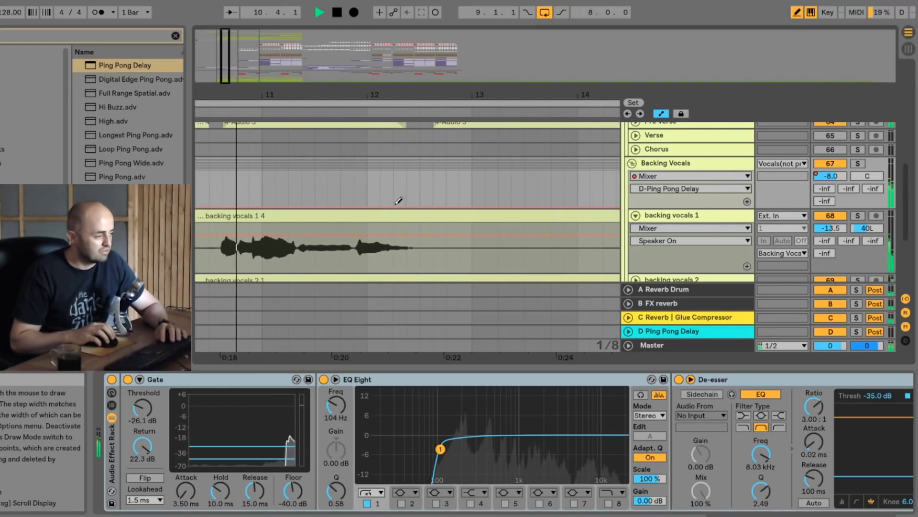
left_click_drag(369, 199, 368, 154)
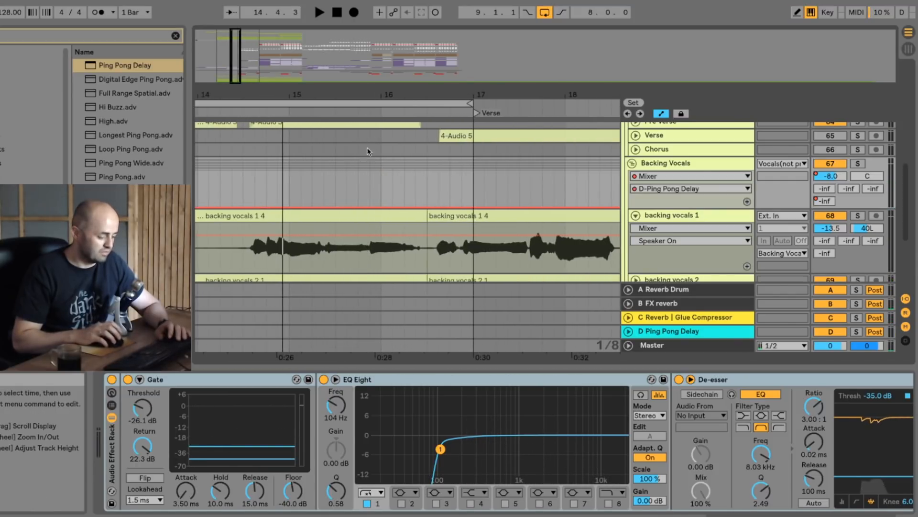
key("b")
left_click_drag(401, 200, 416, 163)
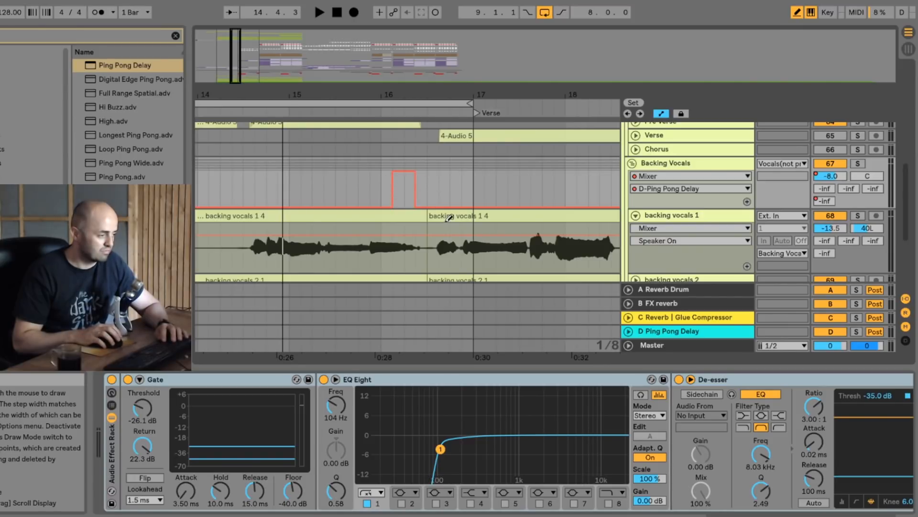
key("b")
Play the pre-verse section to audition the drawn delay send boosts on the backing vocals
key("space")
left_click(436, 215)
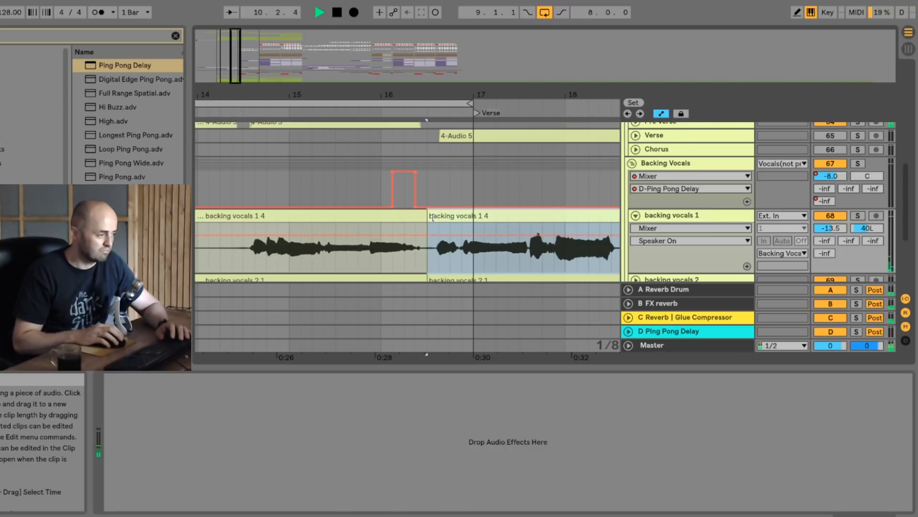
left_click_drag(478, 98, 539, 63)
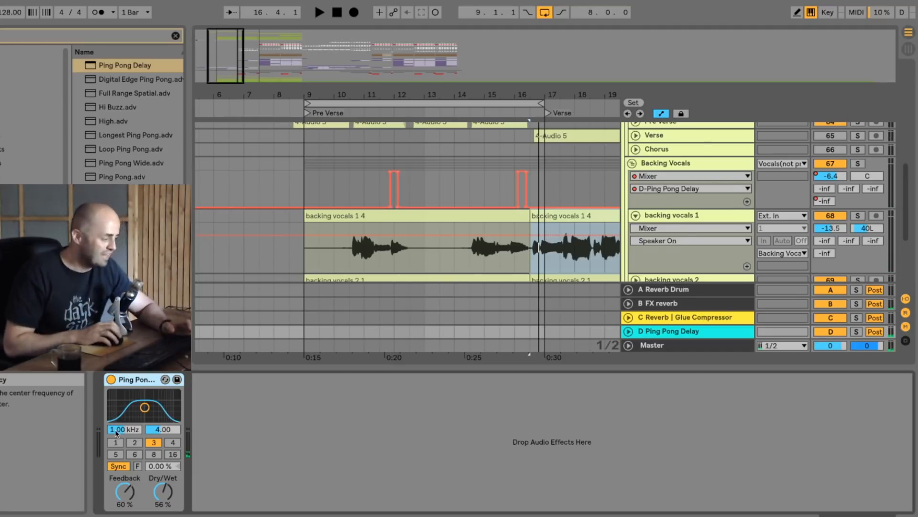
Set the Ping Pong Delay's filter to 455 Hz with a bandwidth of 3.08, and raise return track D's volume slightly
left_click_drag(146, 412, 139, 411)
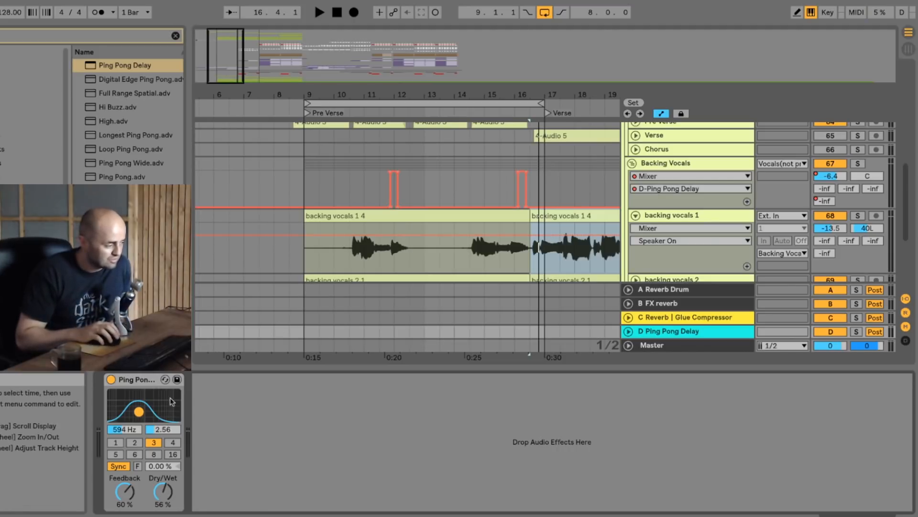
left_click_drag(139, 412, 136, 410)
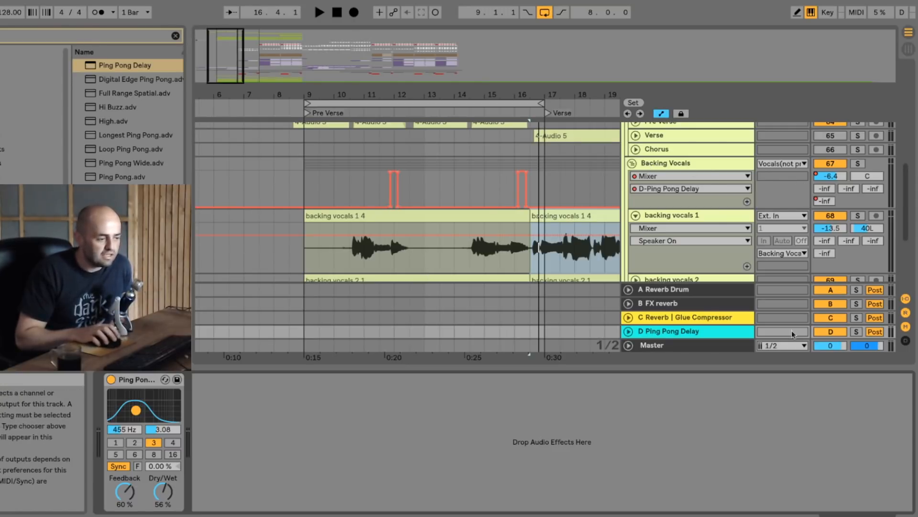
left_click(629, 331)
left_click_drag(831, 293, 831, 282)
left_click(629, 281)
Audition the backing vocals with the filtered delay from bar 11, and fold the Backing Vocals group
key("space")
key("space")
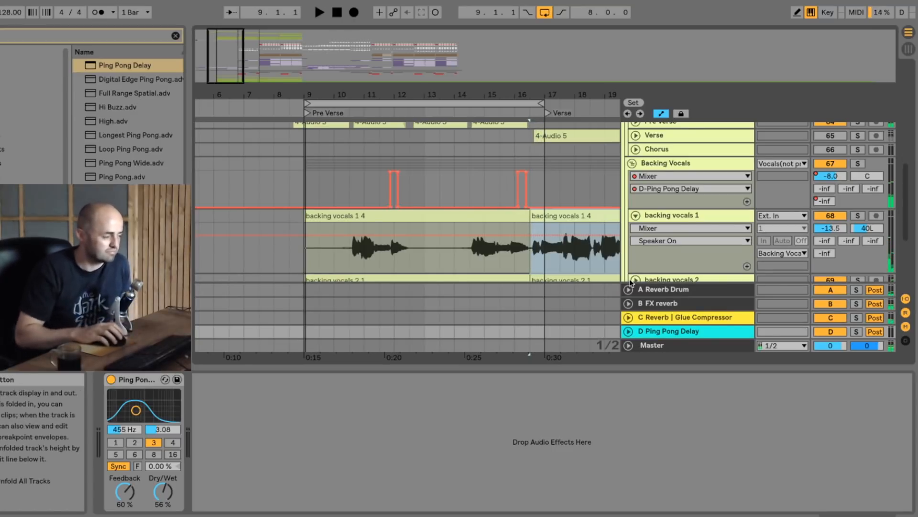
left_click(375, 269)
key("space")
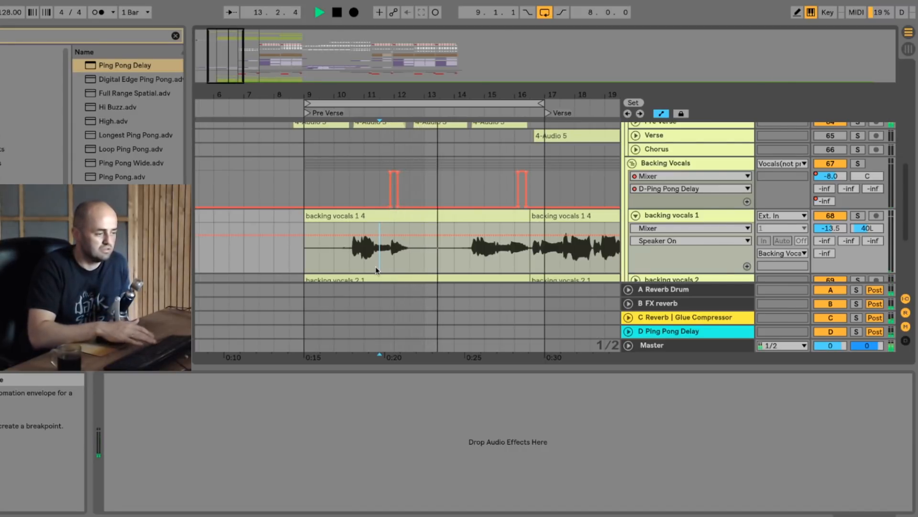
key("space")
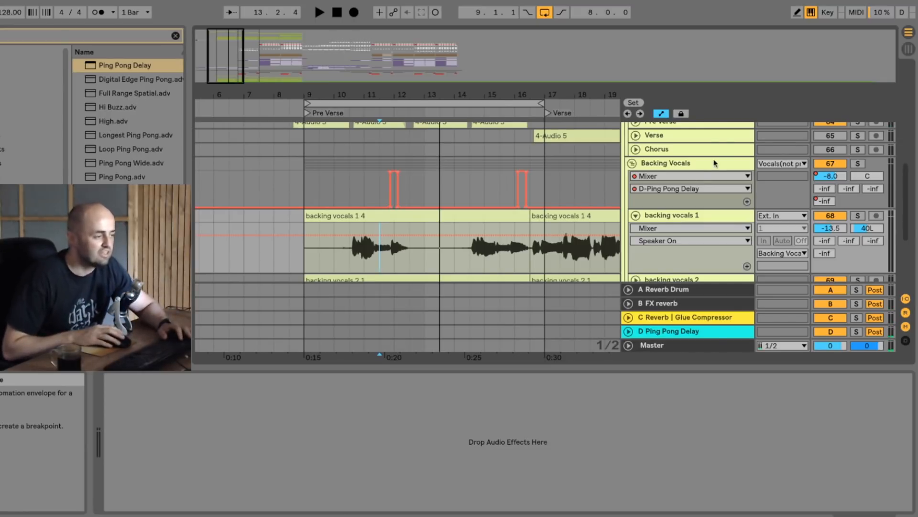
left_click(632, 163)
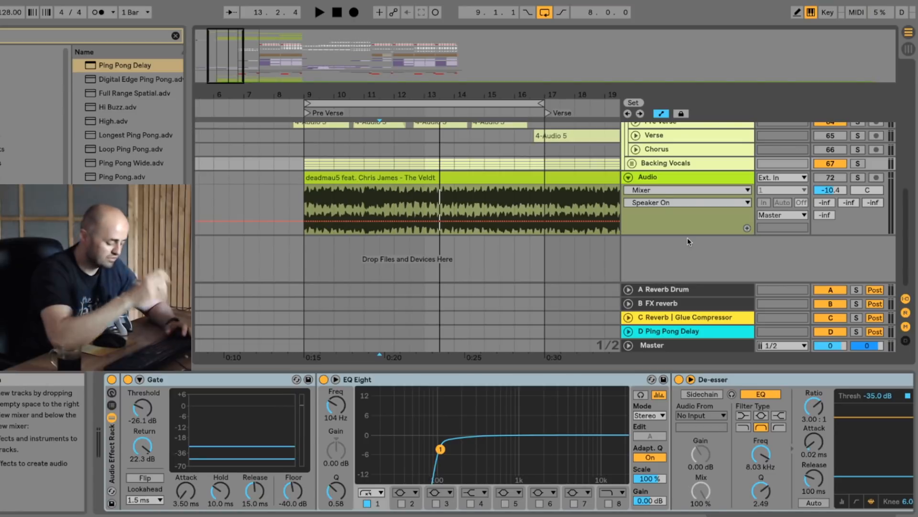
Insert a return track E, search the browser for "aphex" and load Aphex Vintage Exciter Stereo onto it, closing its plug-in window
key("ctrl+alt+t")
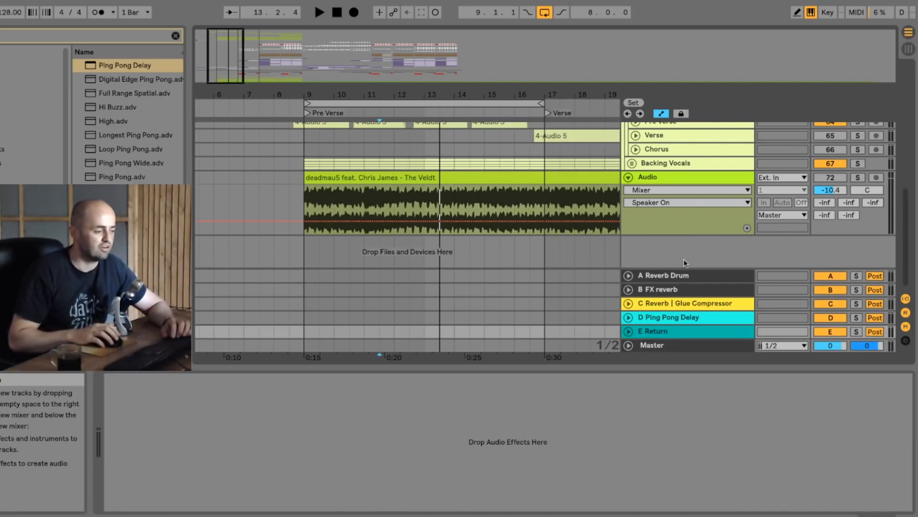
left_click(45, 37)
type("aphex")
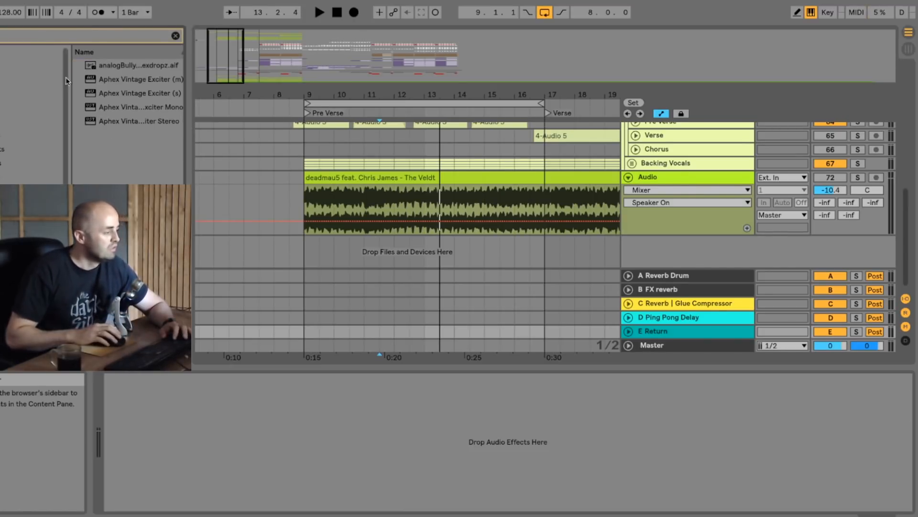
left_click(90, 123)
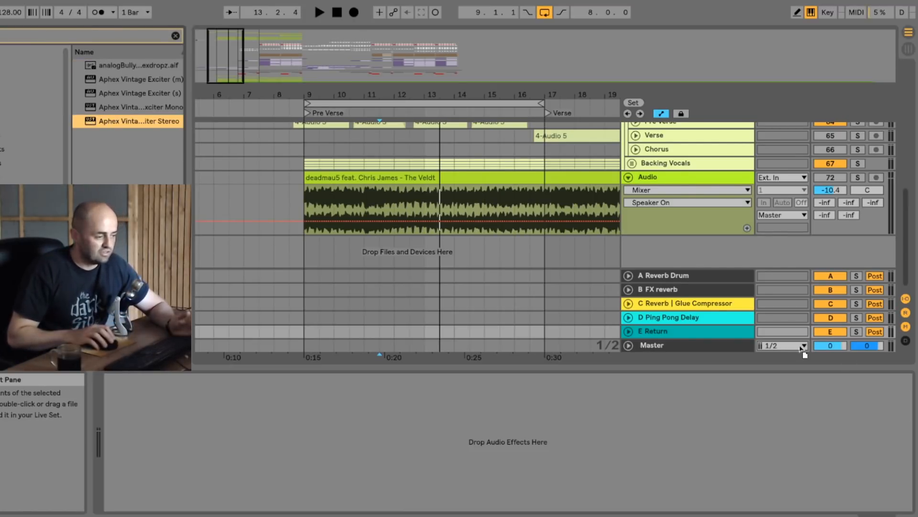
left_click_drag(701, 329, 700, 330)
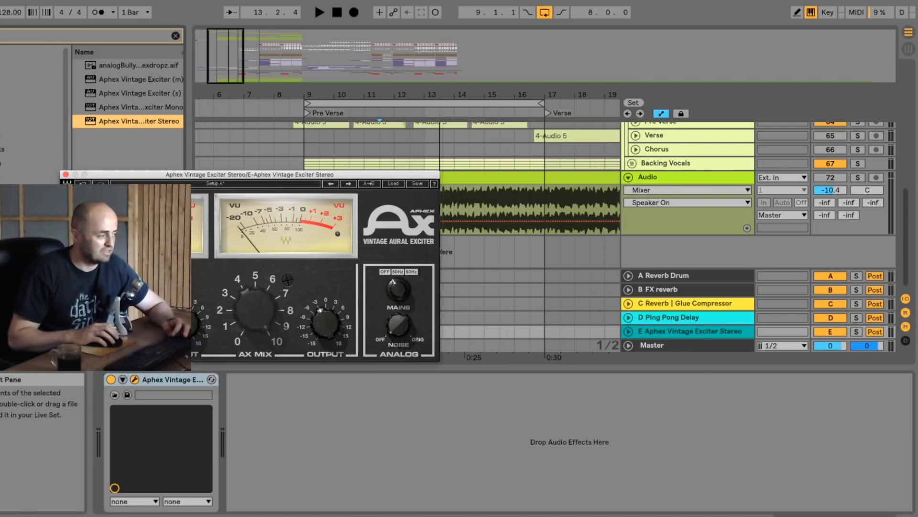
left_click_drag(184, 177, 444, 138)
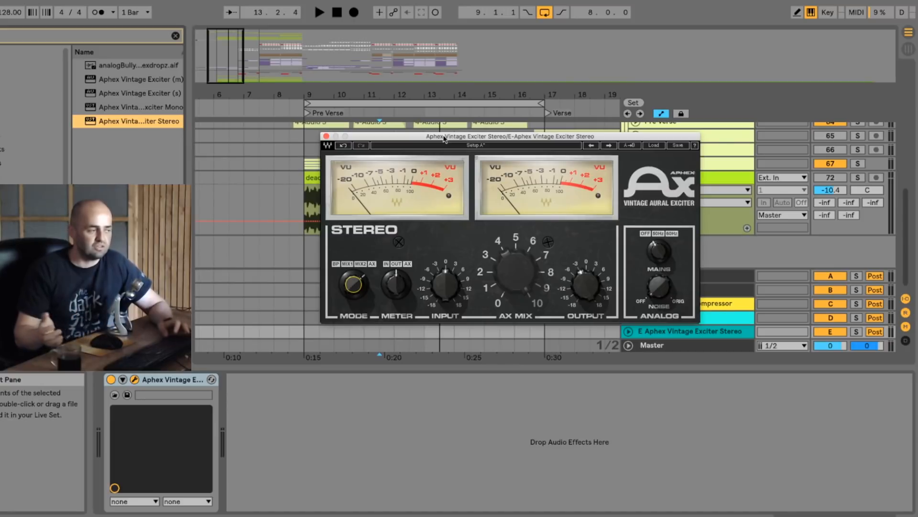
left_click_drag(443, 138, 434, 132)
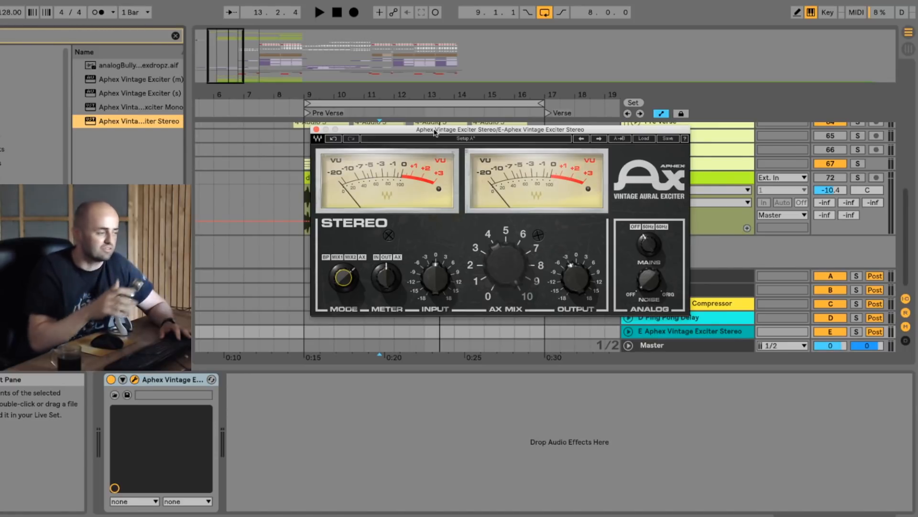
left_click_drag(435, 132, 477, 149)
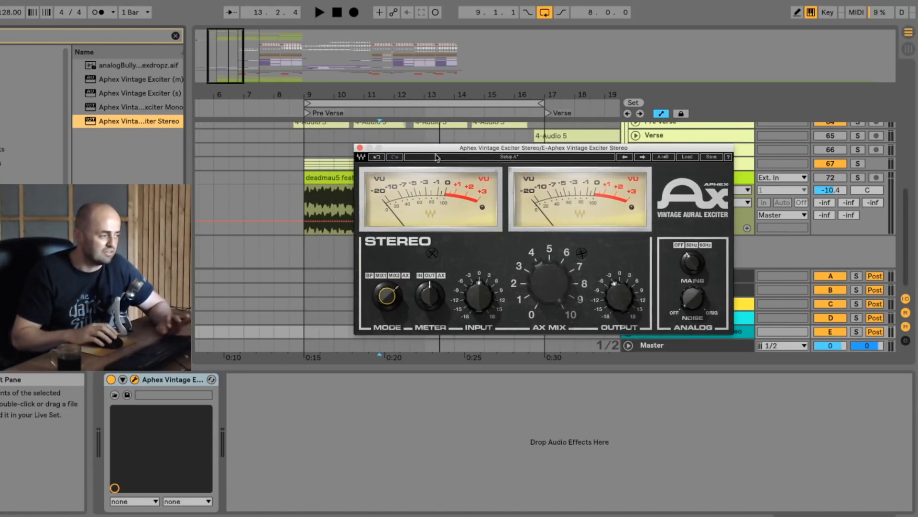
left_click(359, 149)
Unfold the Pre Verse track and set its send to return E to -3.4 dB while playing from bar 9
scroll(359, 149, "up", 3)
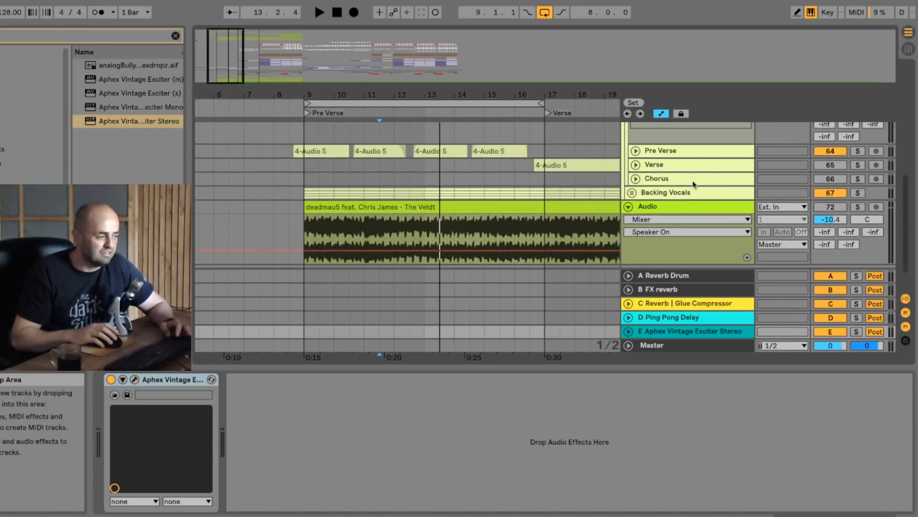
left_click(636, 150)
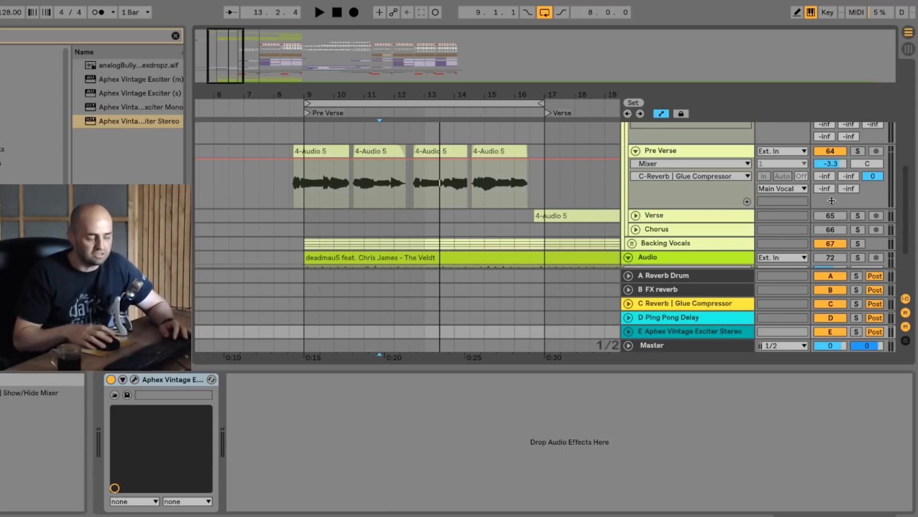
key("space")
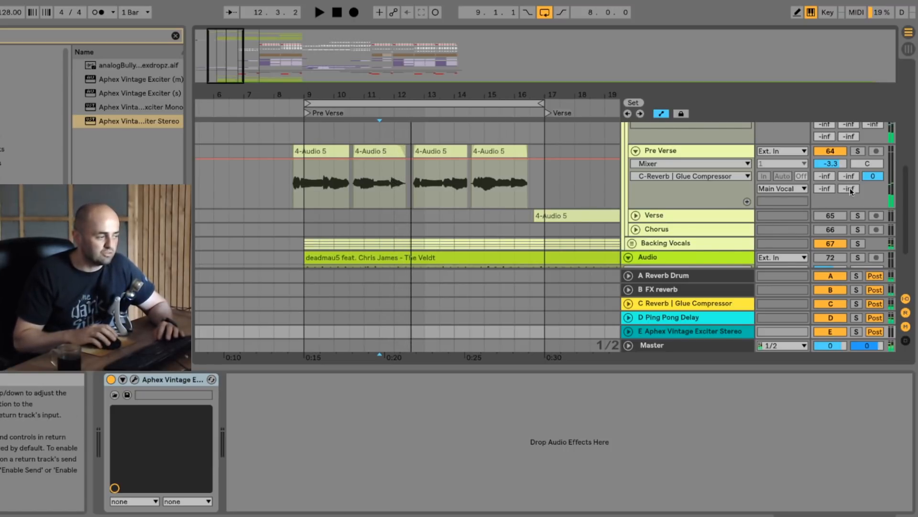
key("space")
left_click(304, 185)
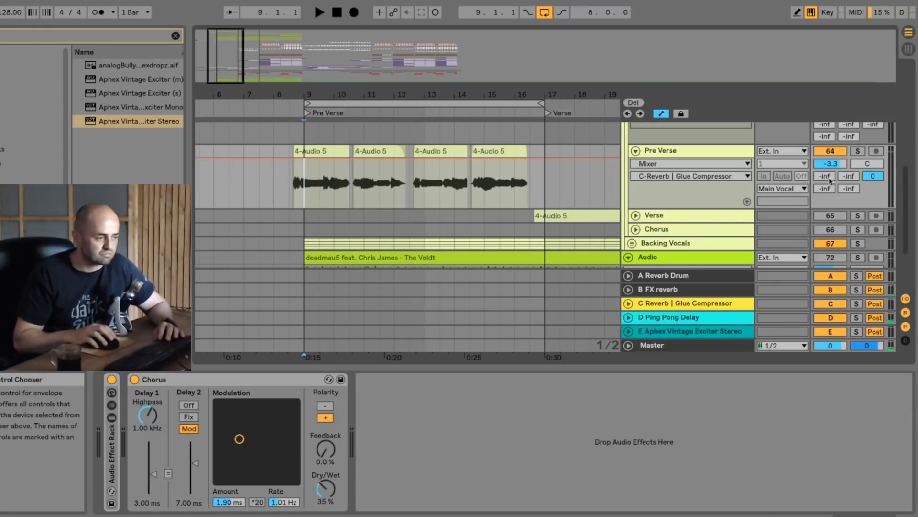
key("space")
mouse_move(849, 189)
left_mouse_down()
mouse_move(850, 148)
mouse_move(853, 184)
left_mouse_up()
key("space")
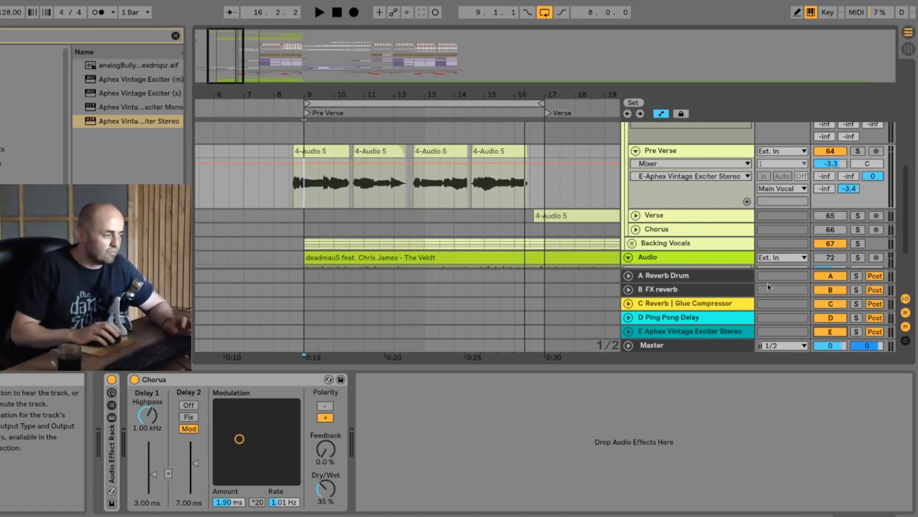
Search the browser for "doubler" and add Doubler2 Stereo after the Chorus rack on the Pre Verse track
left_click_drag(537, 95, 411, 90)
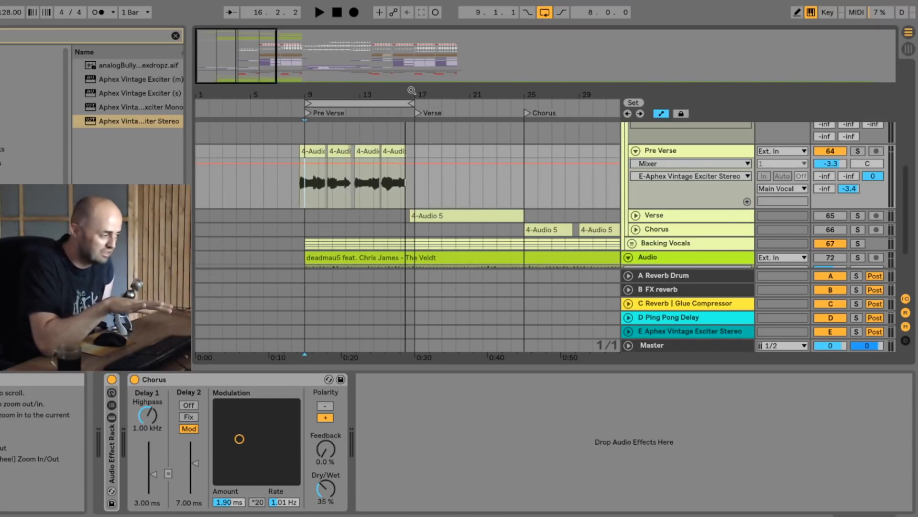
left_click(667, 150)
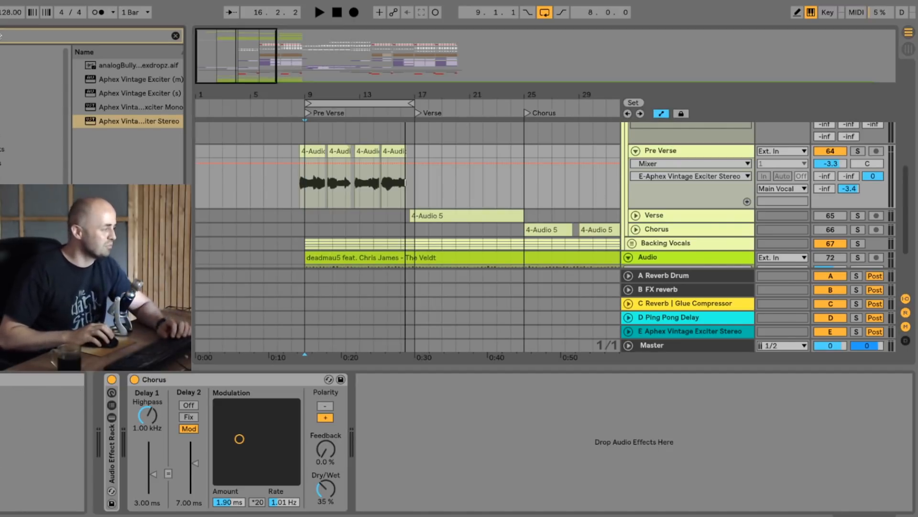
type("double")
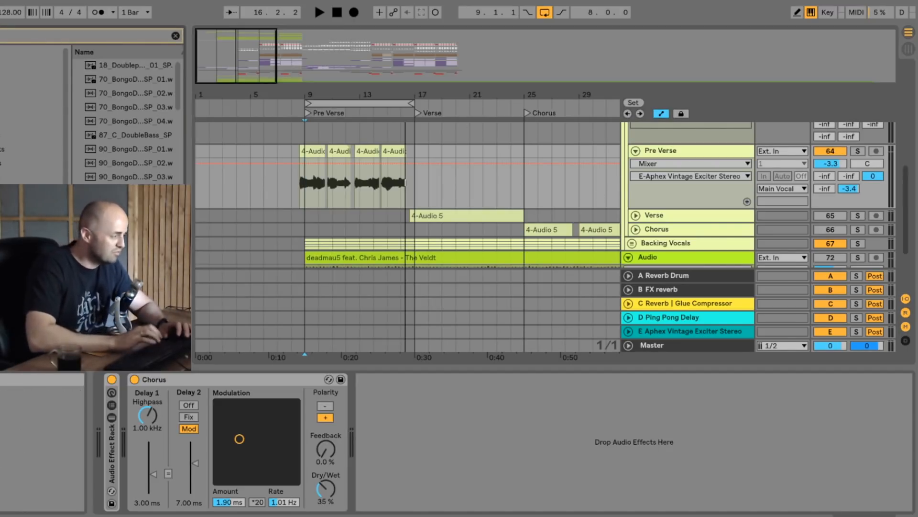
type("r")
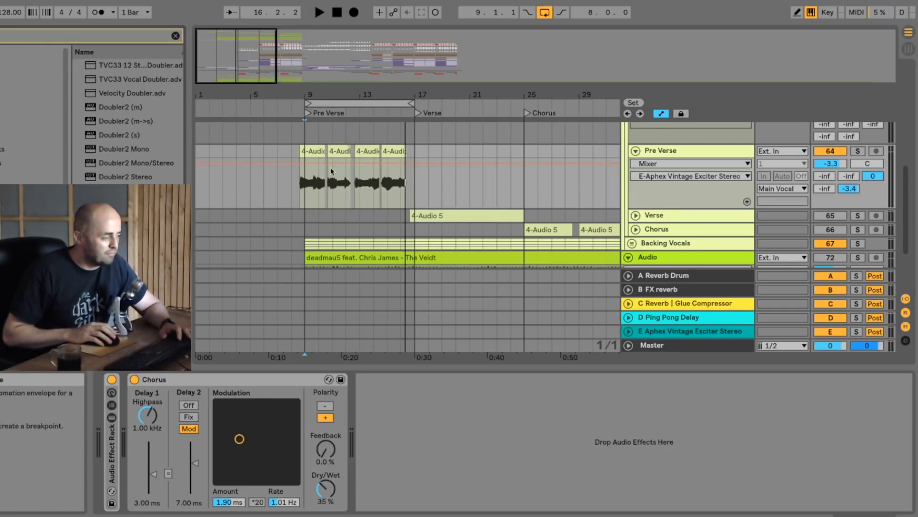
left_click(693, 345)
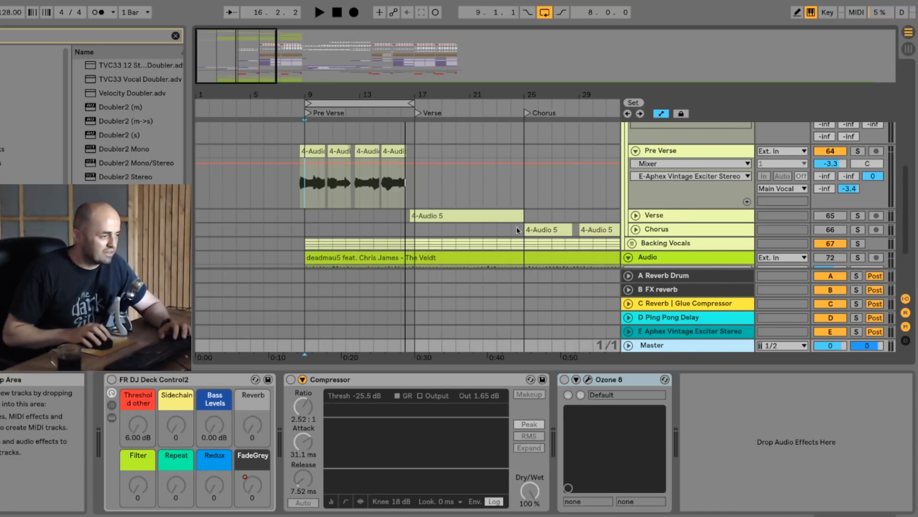
left_click(669, 152)
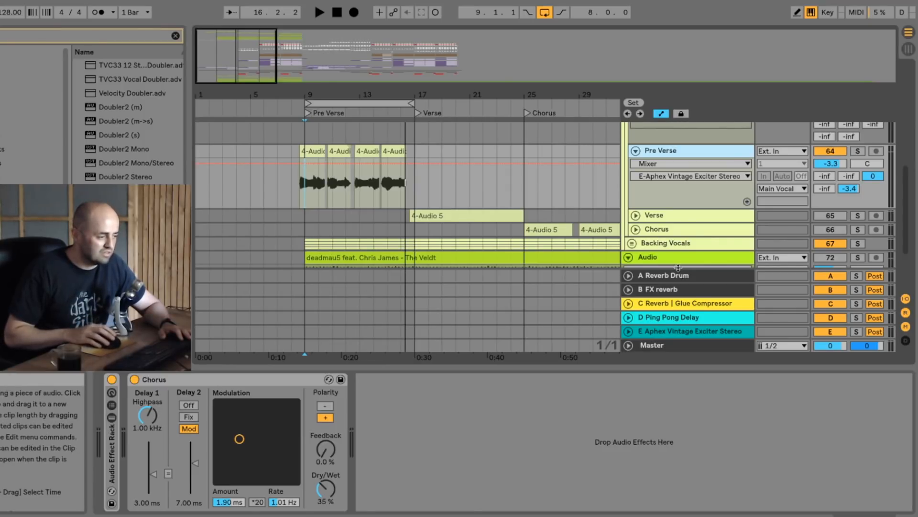
left_click(628, 258)
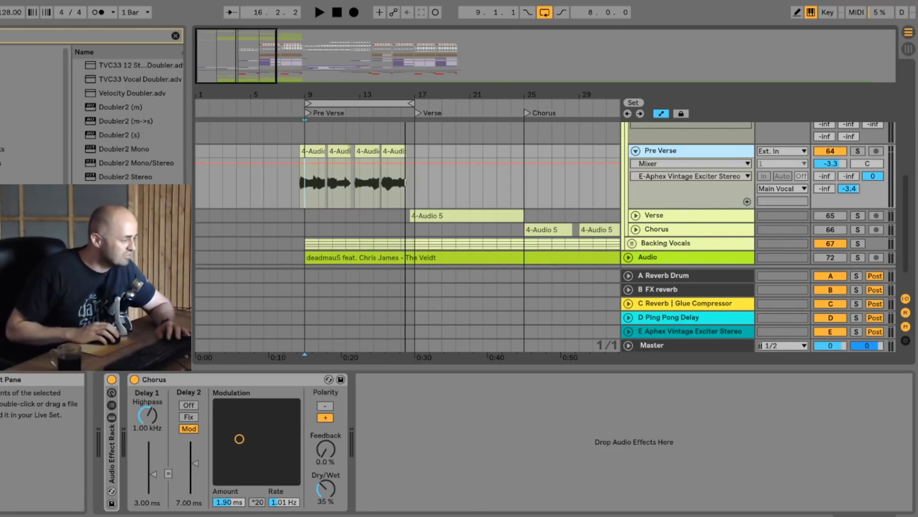
left_click_drag(125, 177, 416, 471)
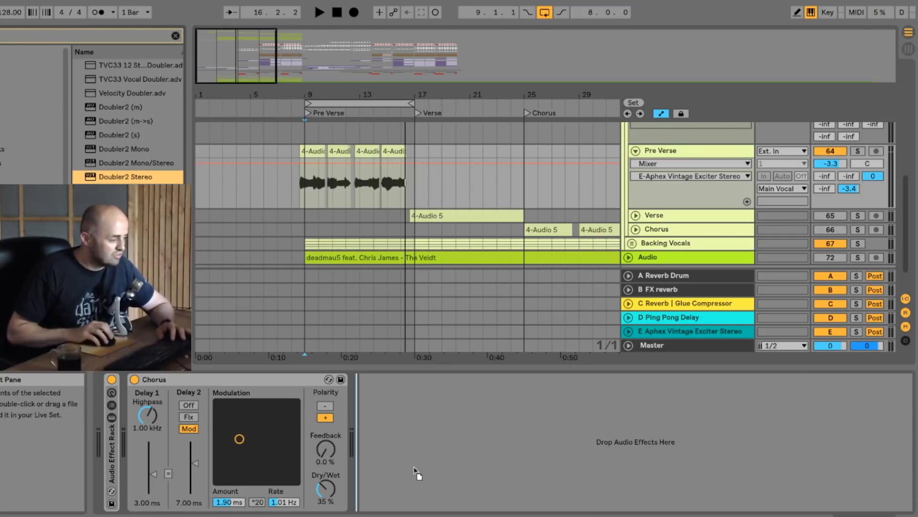
Switch off the Chorus device and lower the Pre Verse track's volume slightly while auditioning the doubled vocal
left_click(137, 381)
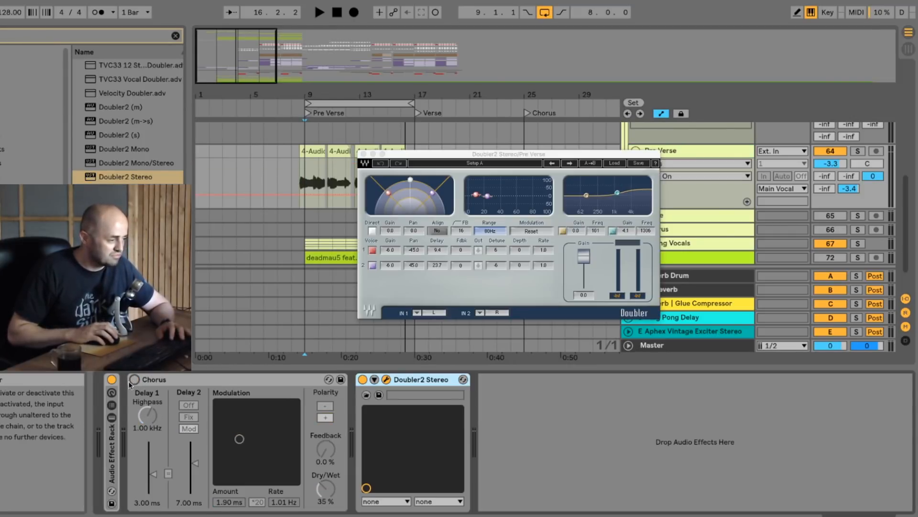
key("space")
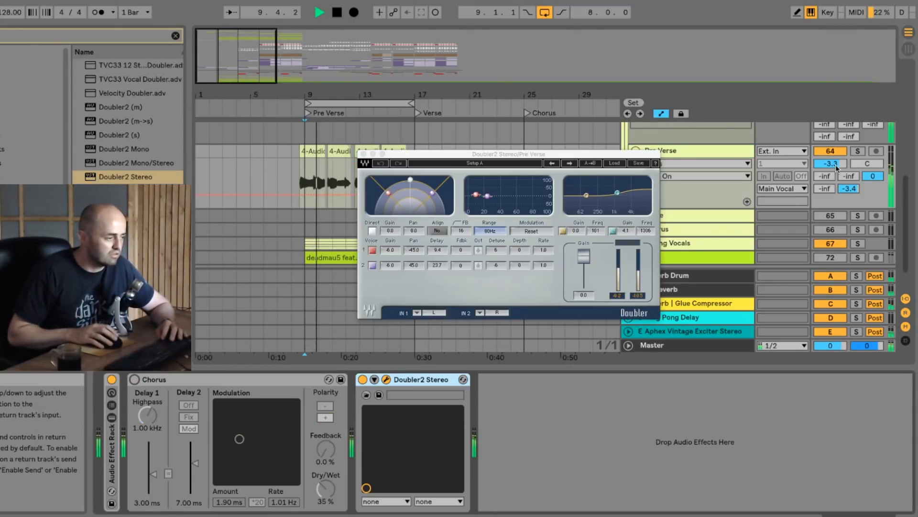
left_click_drag(832, 163, 838, 165)
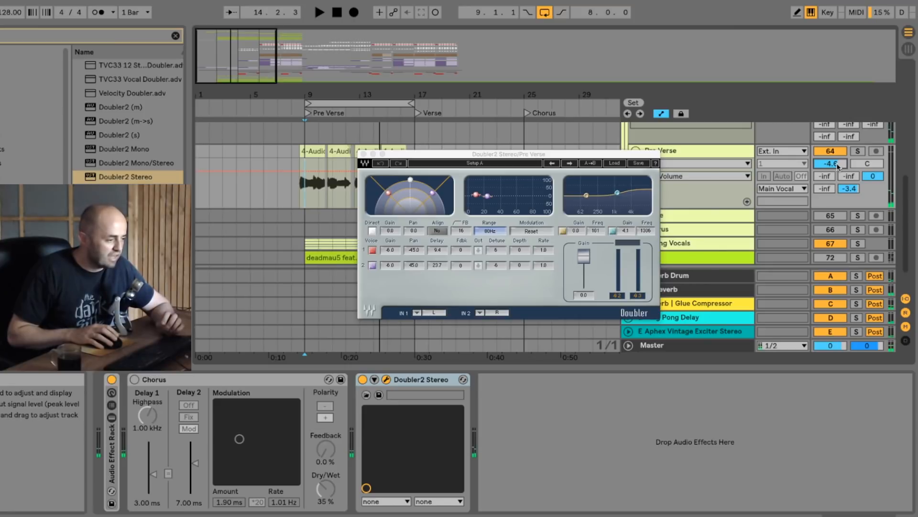
Add Doubler4 Stereo in place of the bypassed Doubler2 on the Pre Verse track and spread its four voices across the stereo field
left_click(478, 434)
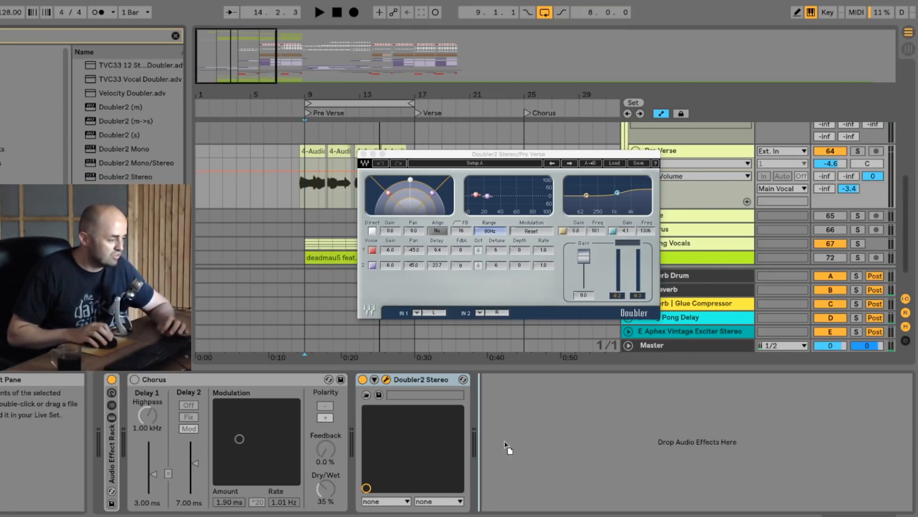
left_click(363, 380)
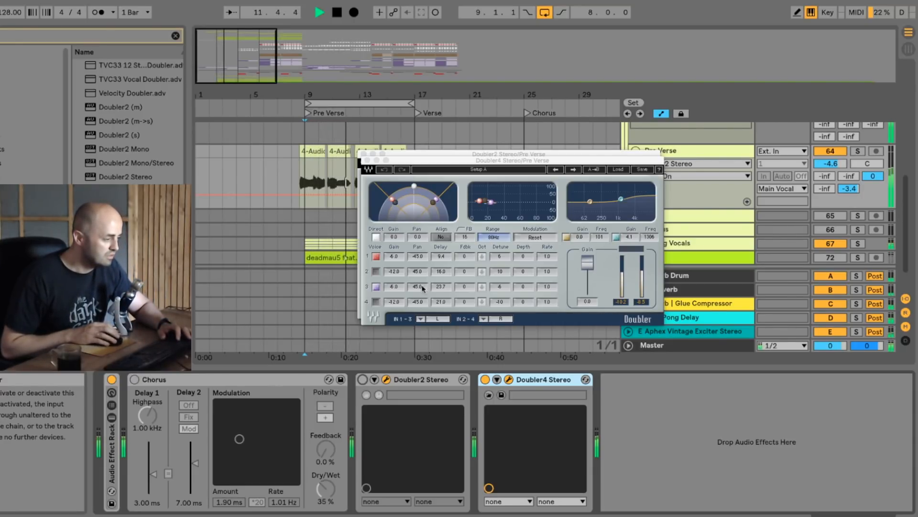
left_click_drag(394, 203, 424, 197)
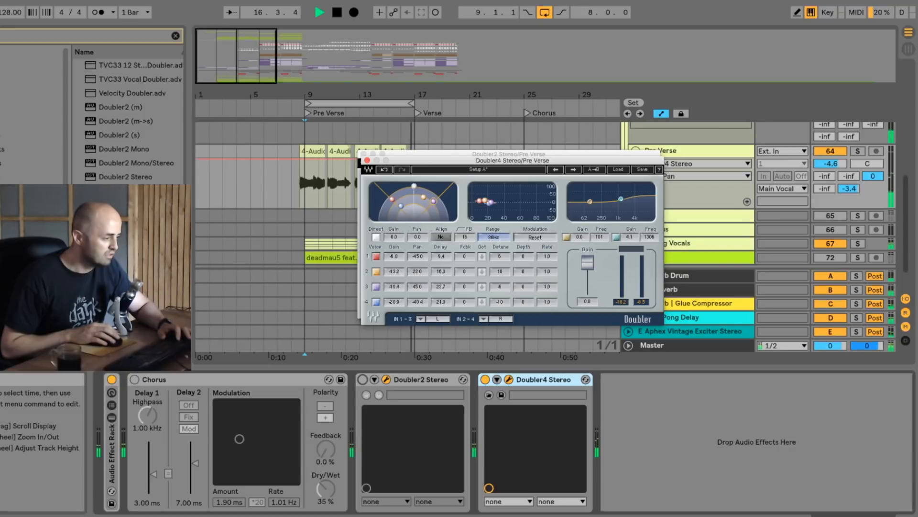
left_click_drag(437, 198, 394, 197)
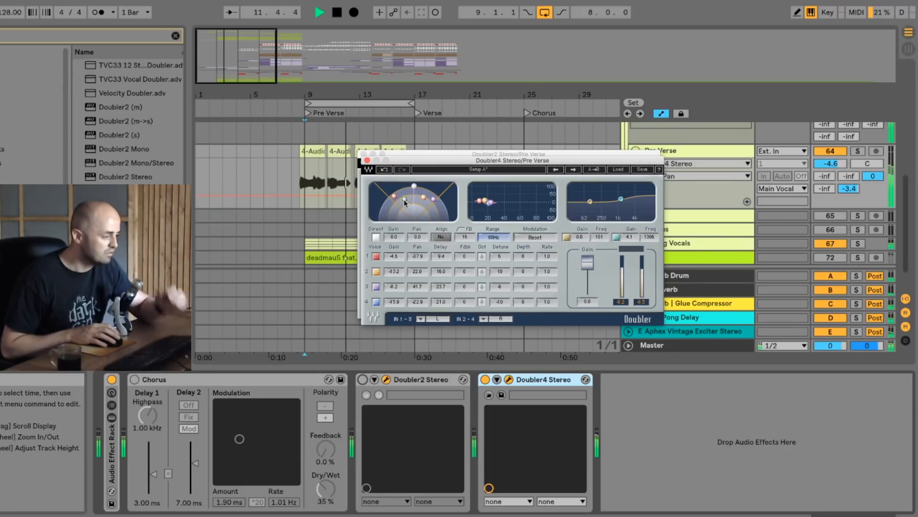
Compare the Pre Verse vocal with Doubler4 bypassed and active, and stop playback
left_click(486, 382)
left_click(486, 382)
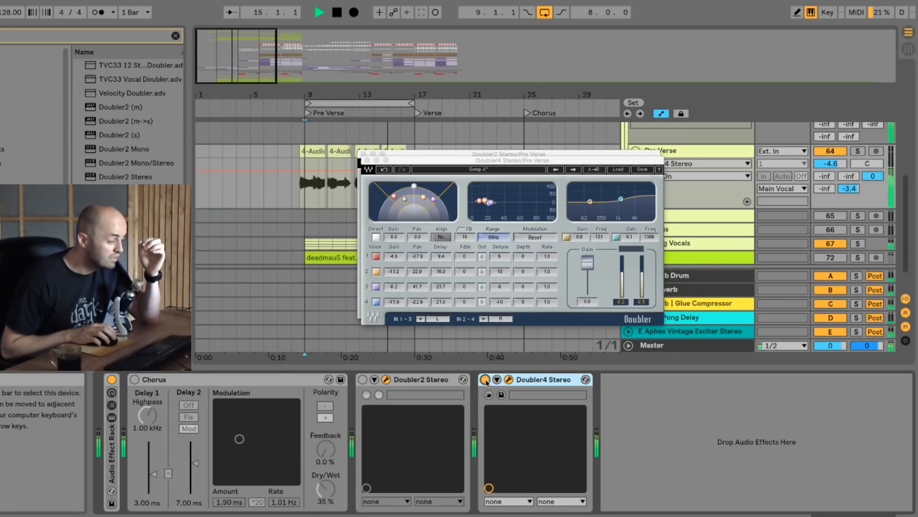
key("space")
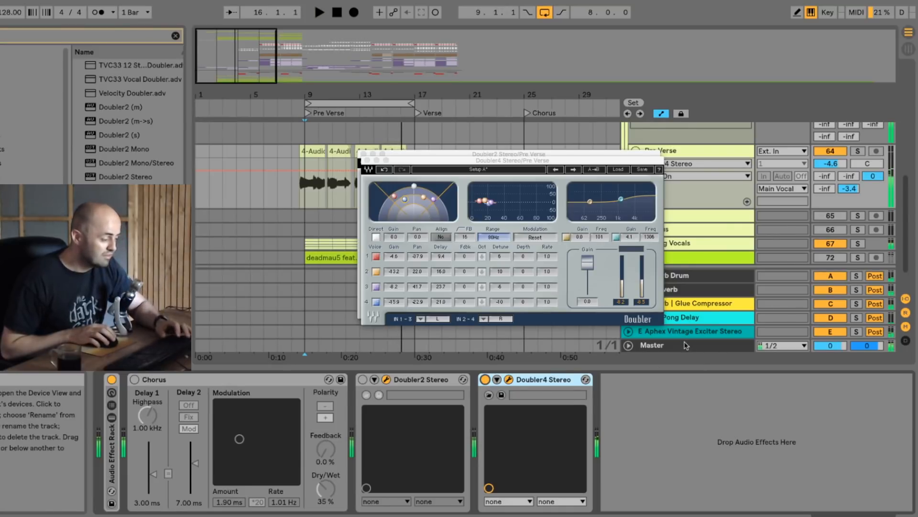
Search the browser for "util" and add Utility after Ozone 8 on the Master track
left_click(687, 346)
left_click(60, 34)
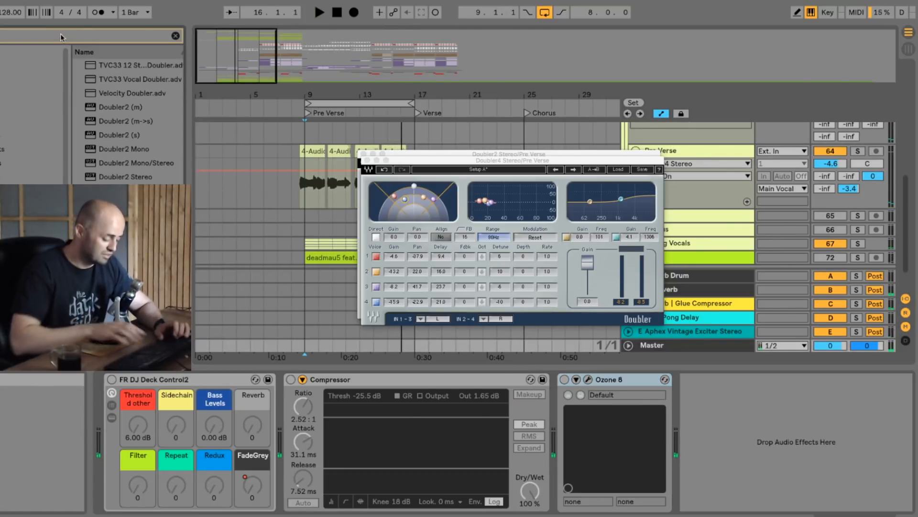
type("util")
left_click_drag(103, 65, 736, 457)
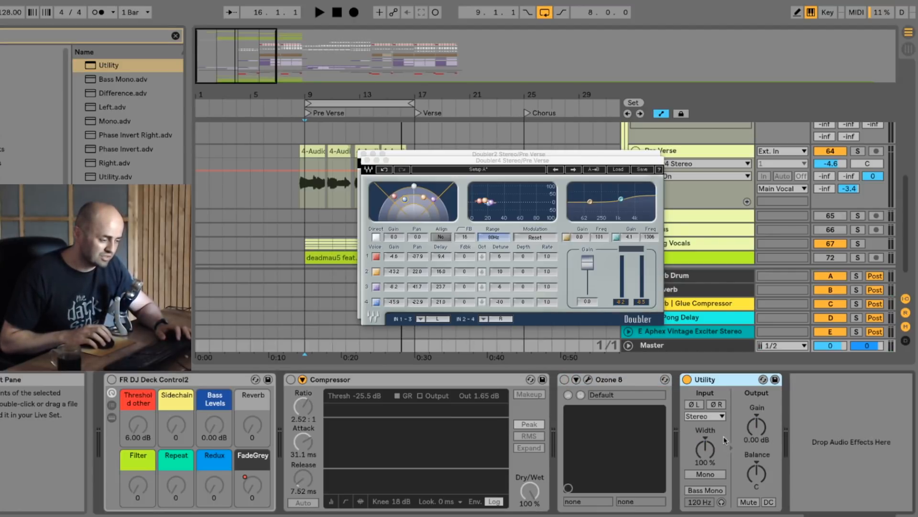
Switch the Utility to Mid/Side mode and set its M/S Balance to 100S while playing
right_click(704, 449)
left_click(737, 458)
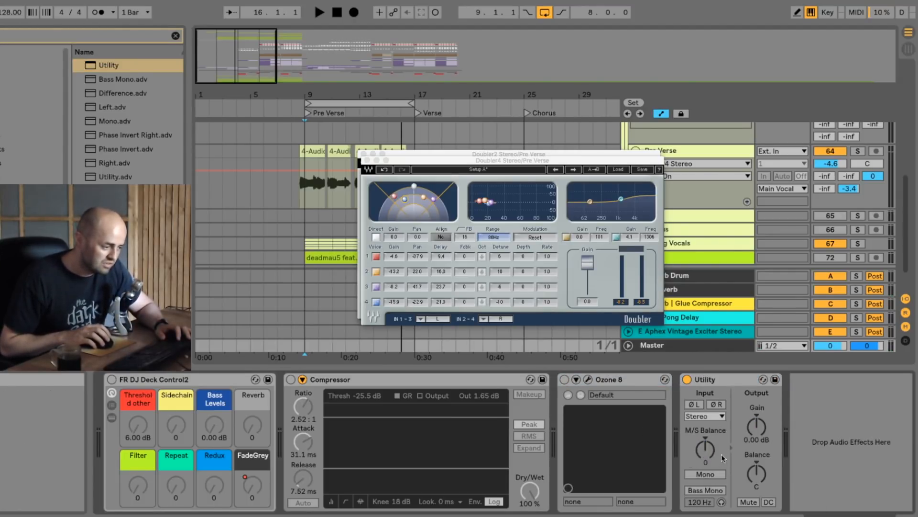
key("space")
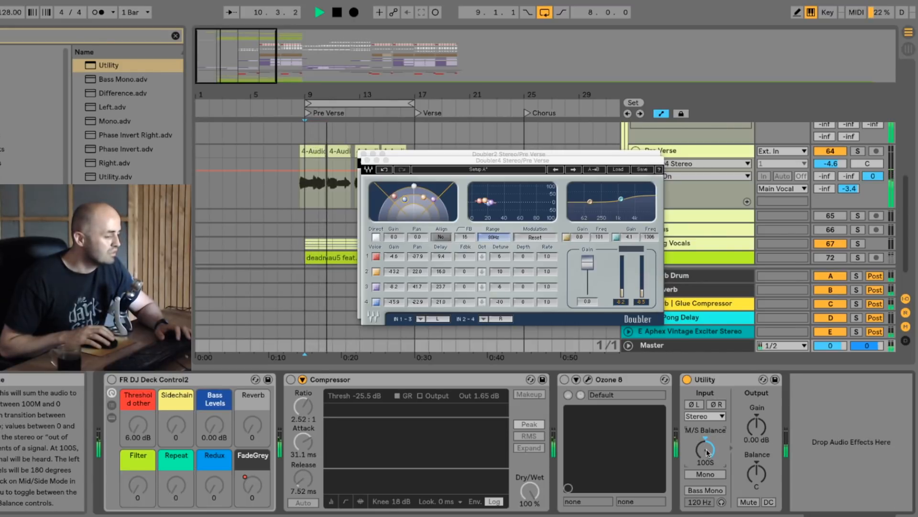
Switch off return track B and audition the side signal of the Doubler4 vocal from bar 9
left_click(836, 291)
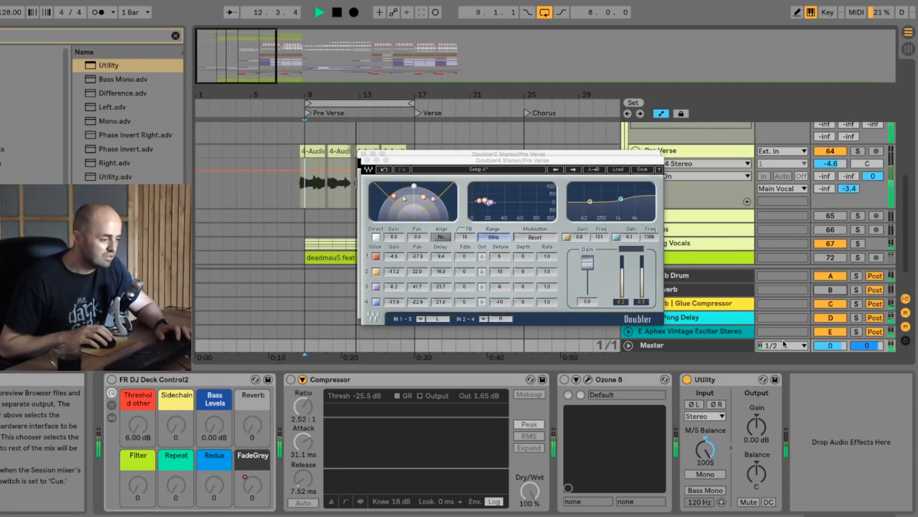
key("space")
scroll(852, 166, "up", 3)
left_click(859, 166)
key("space")
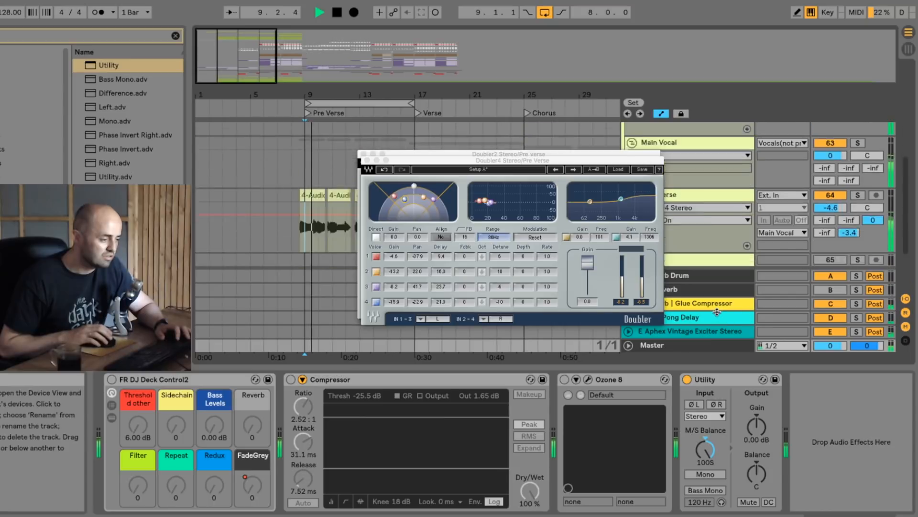
scroll(688, 215, "down", 5)
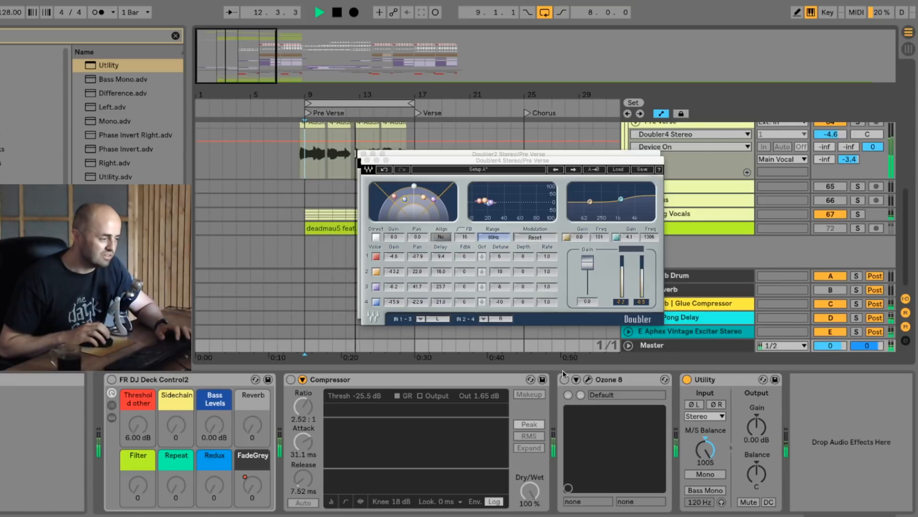
Bypass the Master's Utility and activate the Chorus instead of Doubler4 on the Pre Verse track
left_click(687, 379)
scroll(694, 152, "up", 3)
left_click(691, 154)
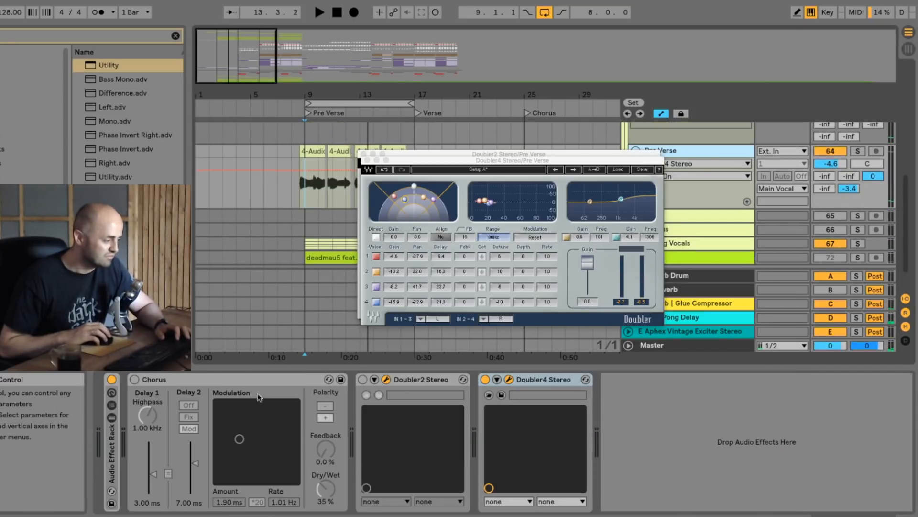
left_click(135, 380)
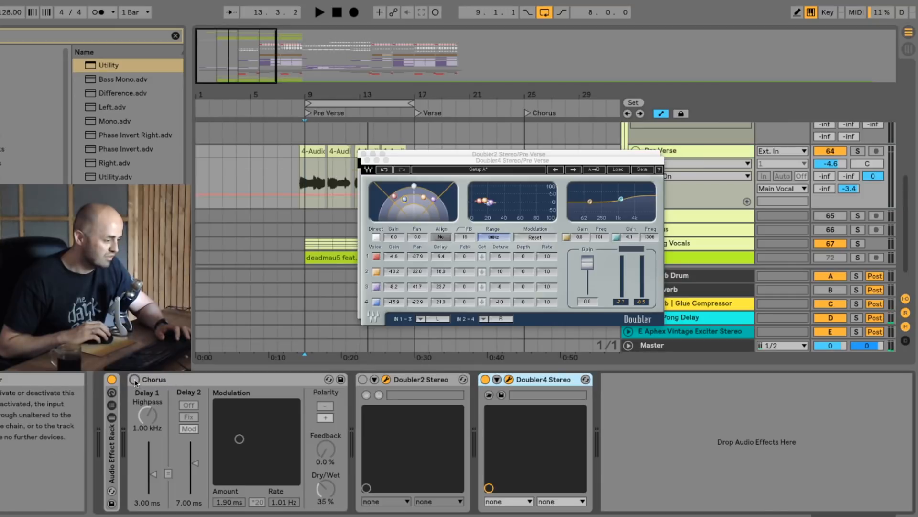
left_click(486, 379)
key("space")
key("space")
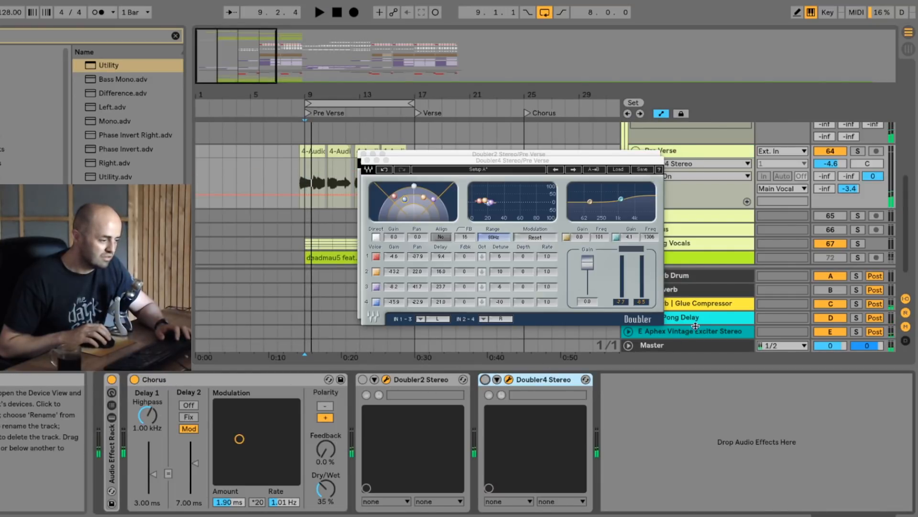
Reactivate the Utility on the Master track and play from bar 9 to audition the Chorus's side signal
left_click(681, 347)
left_click(687, 380)
key("space")
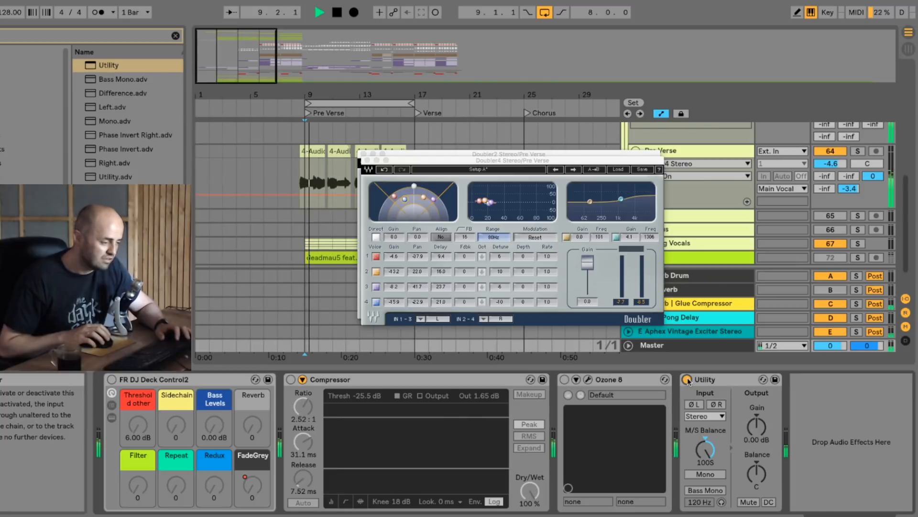